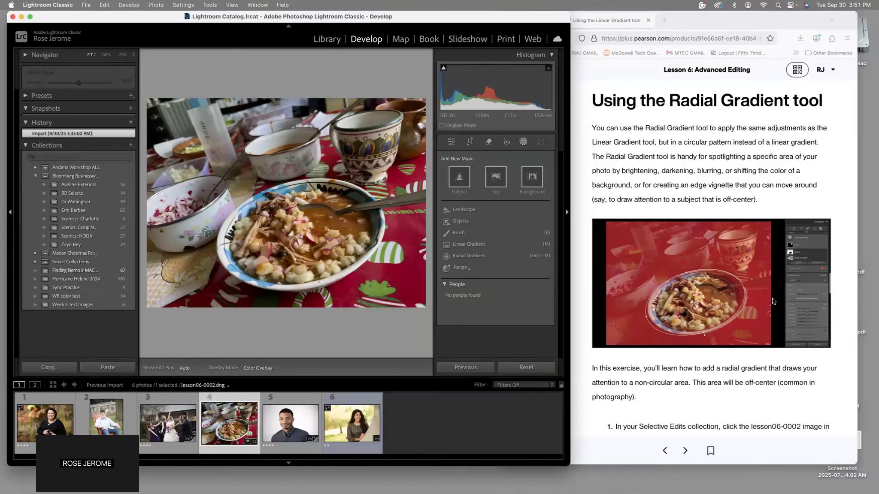
Start a new Radial Gradient mask on the lesson06-0002 photo.
scroll(772, 301, down, 1)
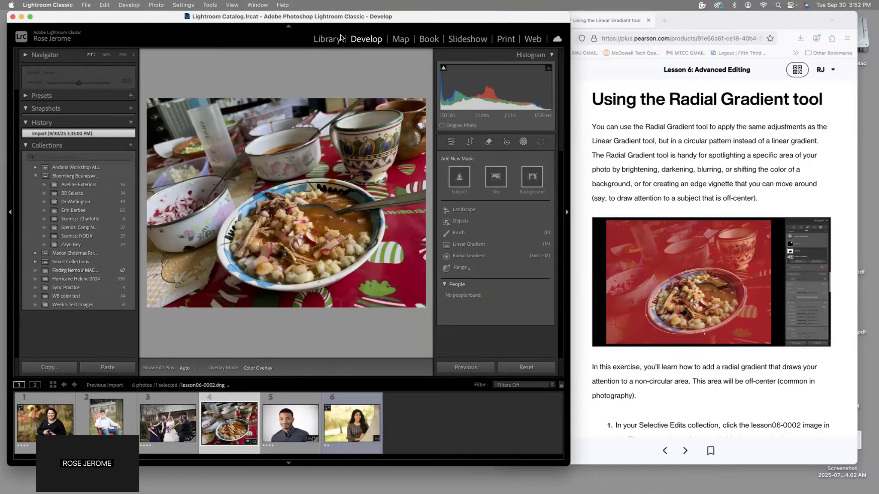
click(520, 142)
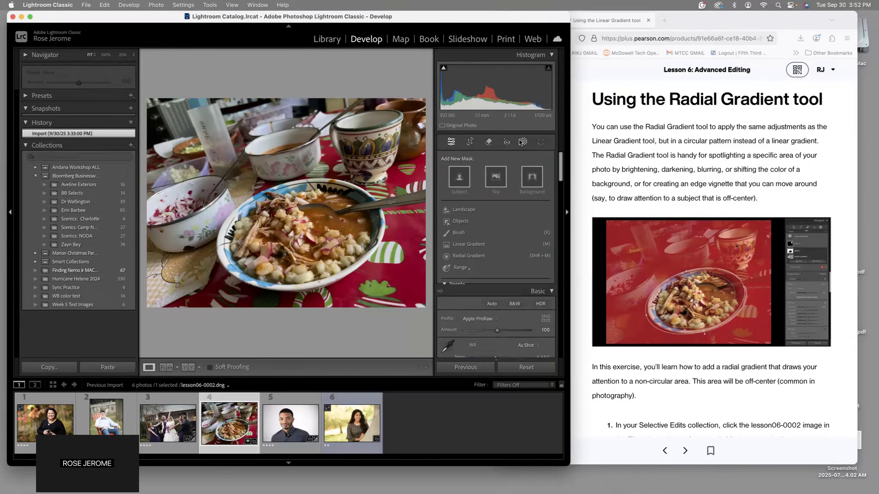
click(522, 142)
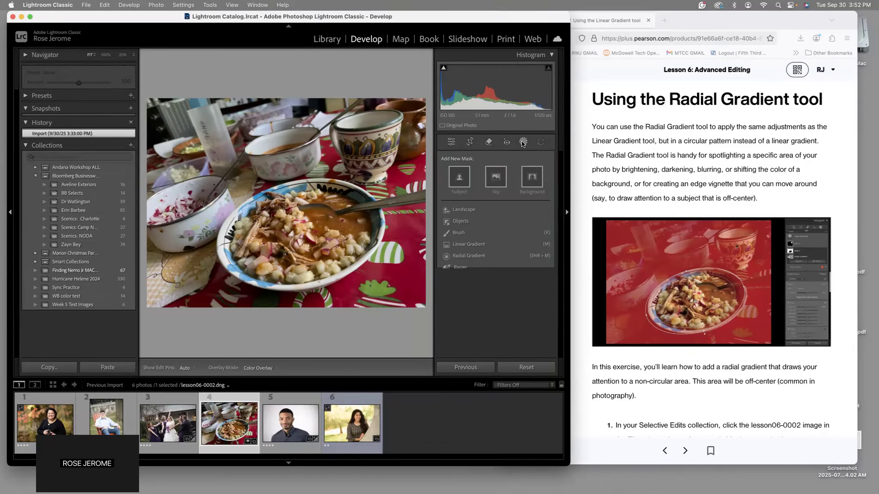
click(460, 257)
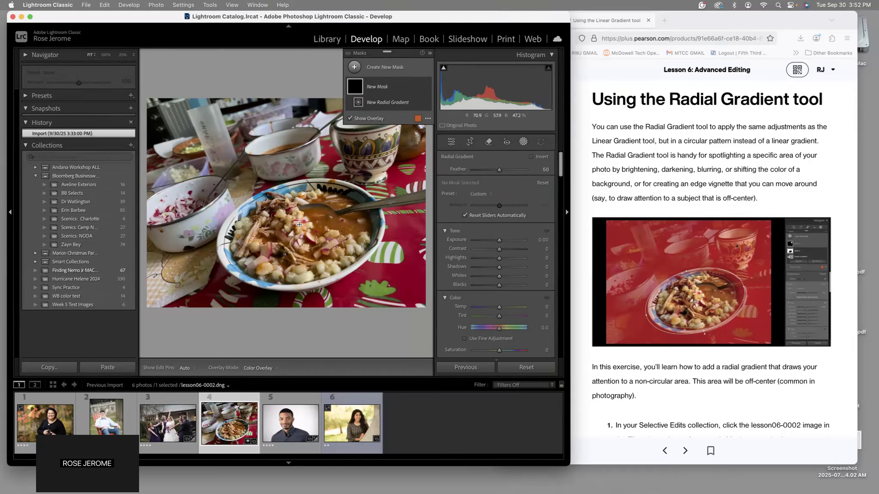
Set the new radial gradient's Exposure to -0.95, as the lesson instructs, and keep the Tone settings expanded.
scroll(588, 261, down, 5)
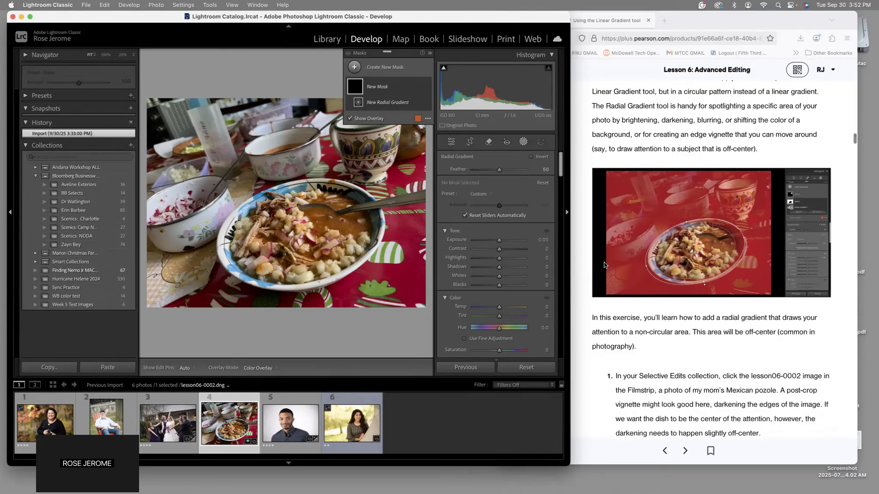
scroll(588, 258, down, 15)
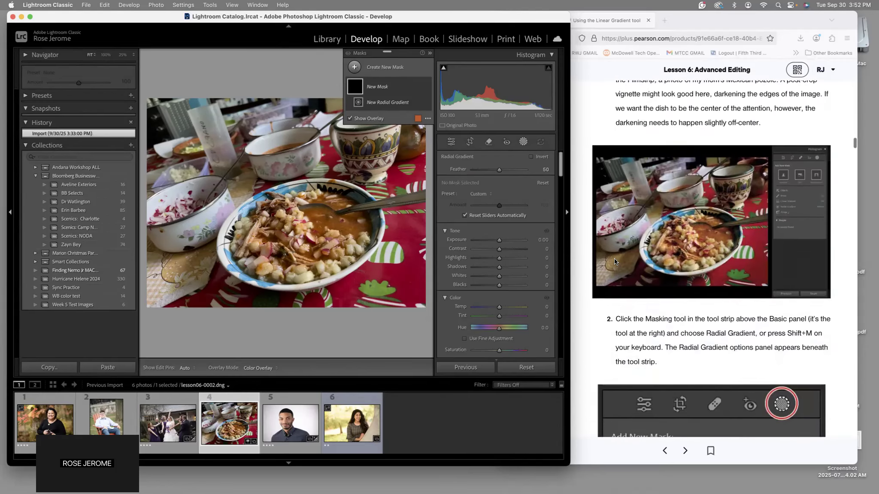
scroll(621, 263, down, 15)
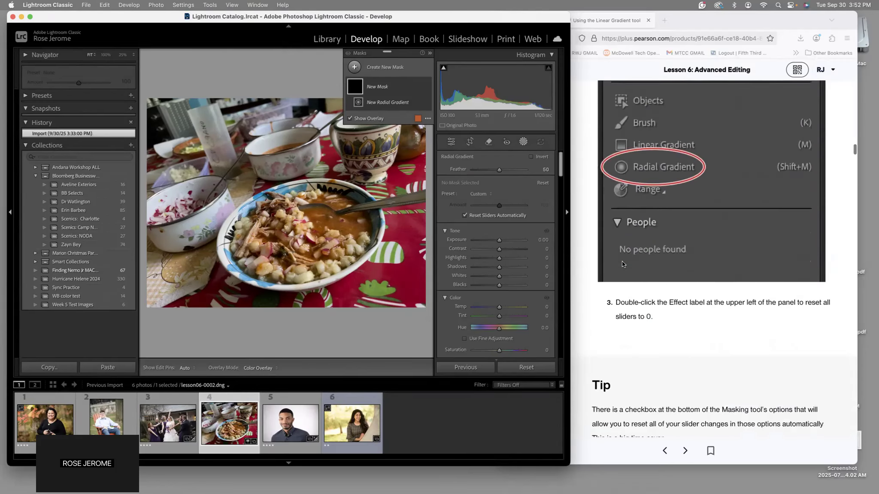
scroll(656, 265, down, 8)
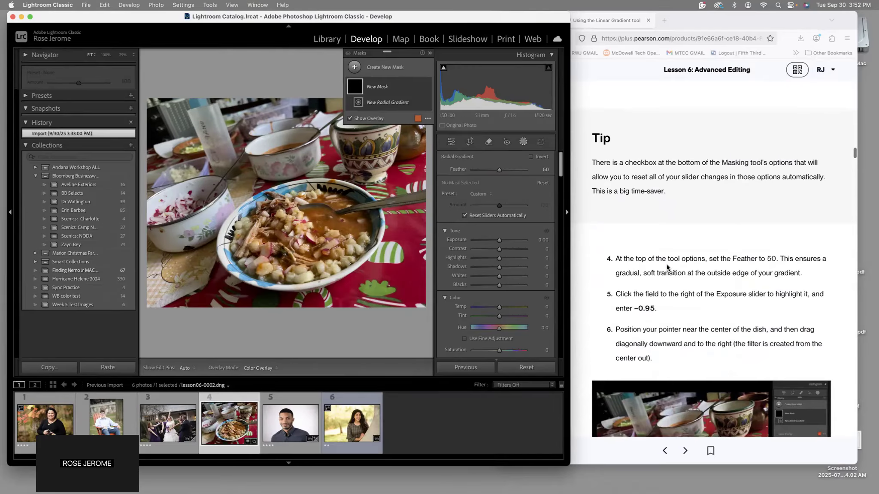
scroll(667, 264, down, 2)
scroll(668, 264, down, 3)
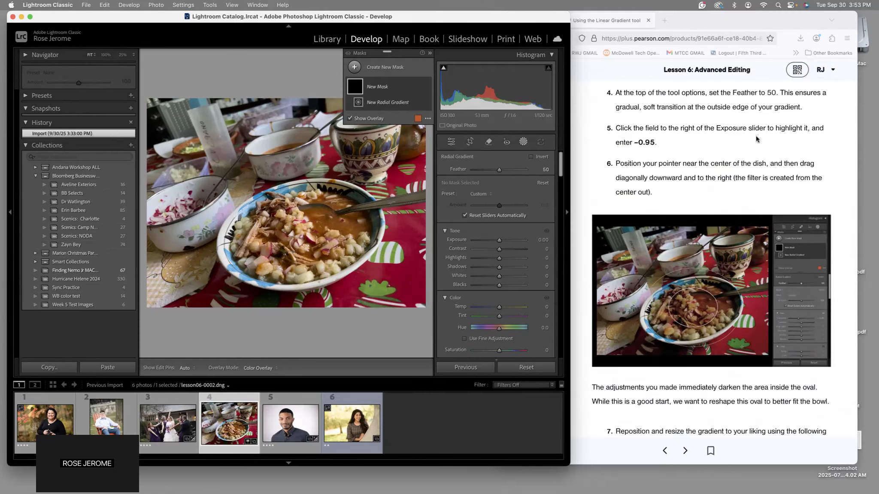
scroll(756, 138, down, 1)
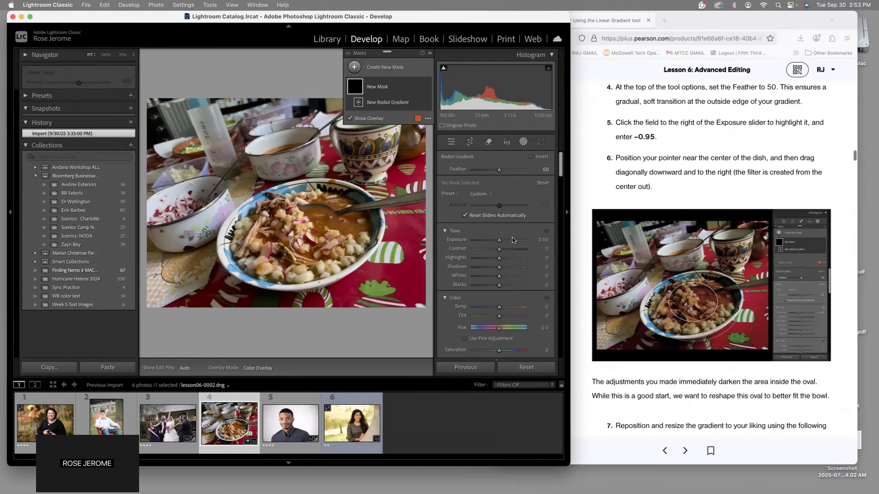
drag(499, 243, 496, 244)
click(542, 238)
text(-0.95)
click(524, 232)
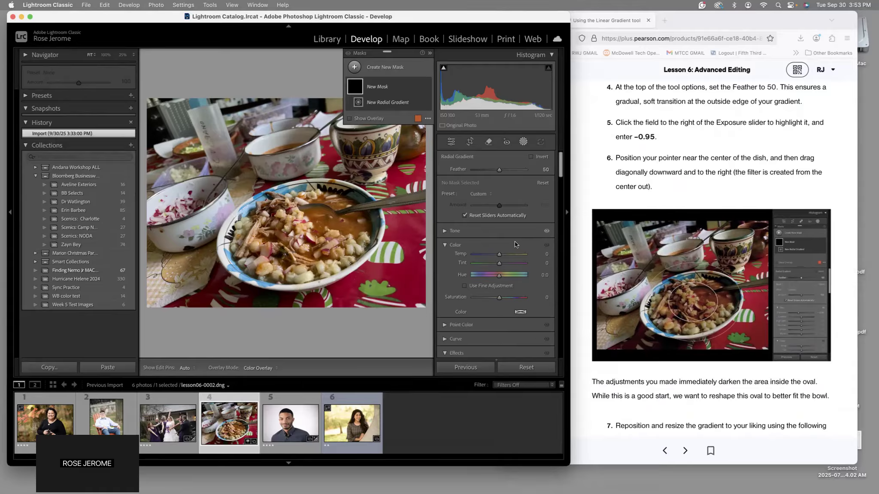
click(446, 231)
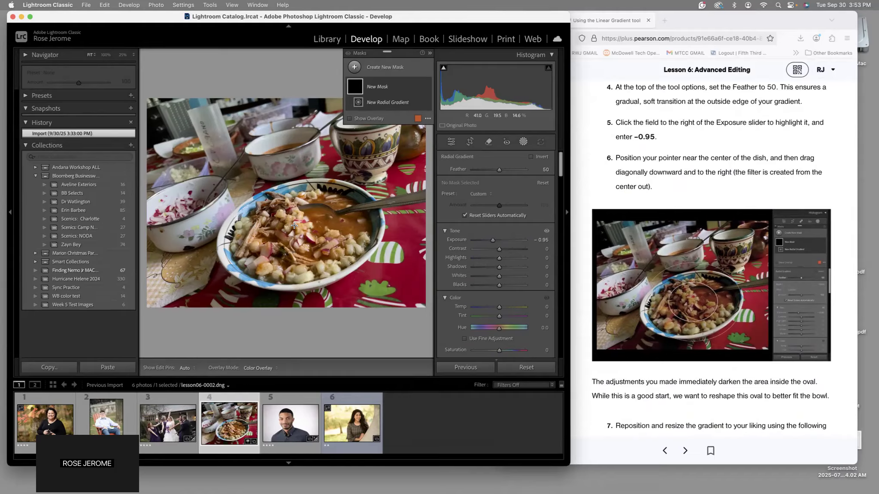
Draw a radial gradient outward from the dish's center, and resize, rotate and reposition it to fit the bowl of pozole.
drag(293, 226, 387, 291)
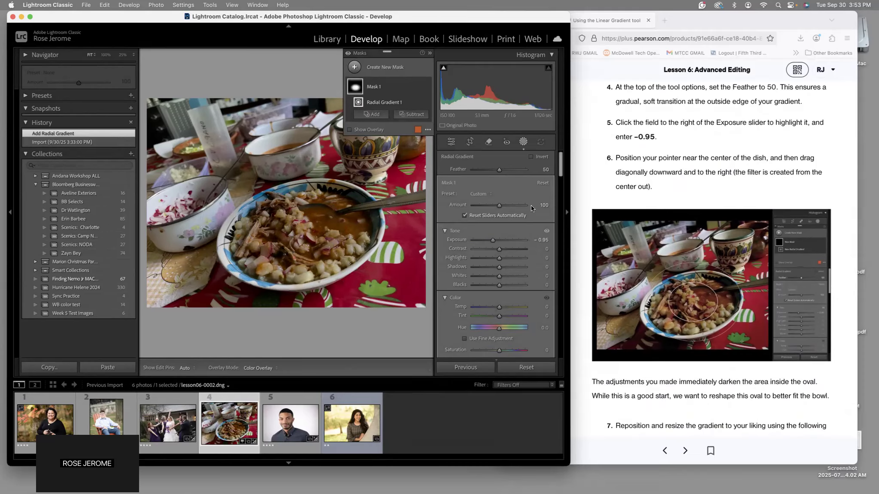
scroll(704, 298, down, 3)
scroll(704, 295, down, 3)
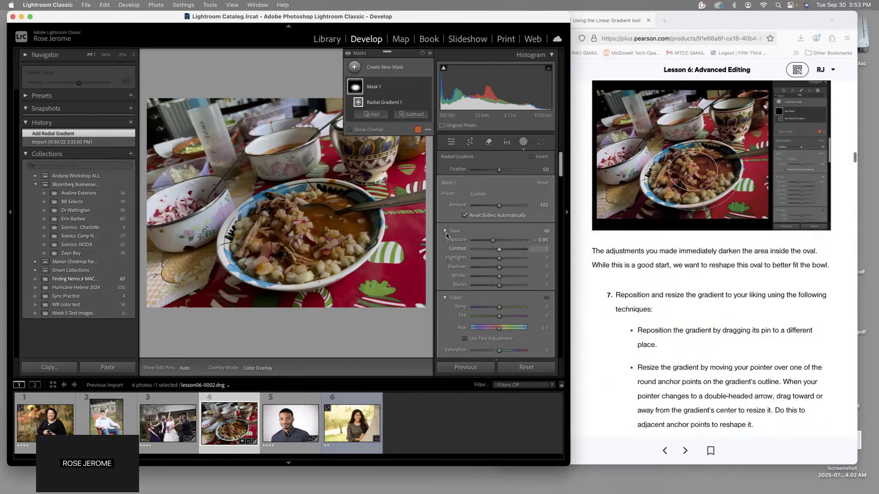
drag(295, 160, 295, 165)
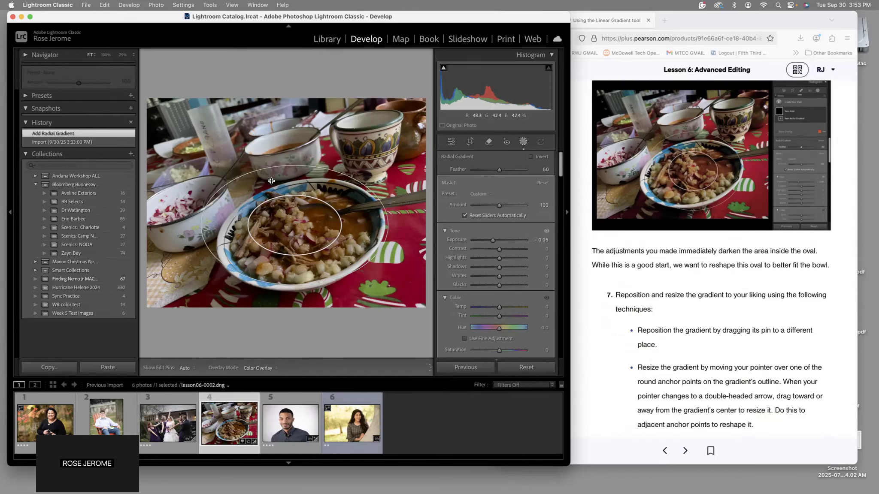
drag(199, 226, 213, 226)
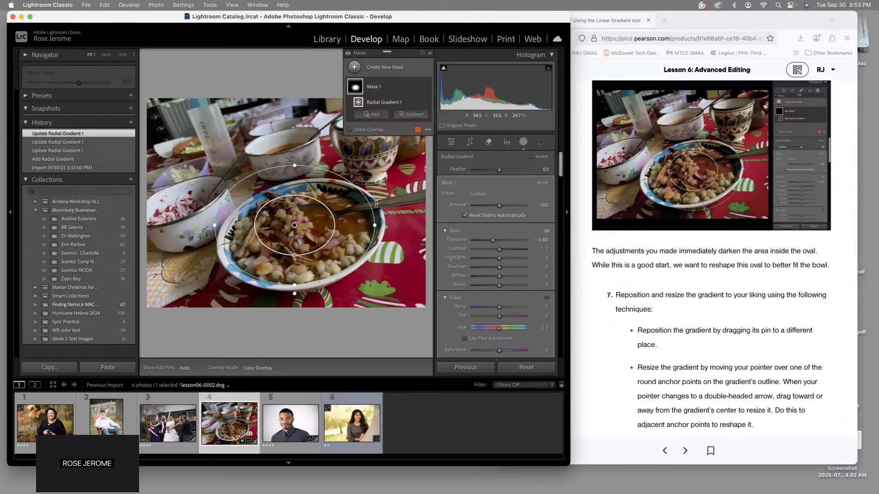
drag(379, 203, 374, 178)
drag(307, 208, 312, 218)
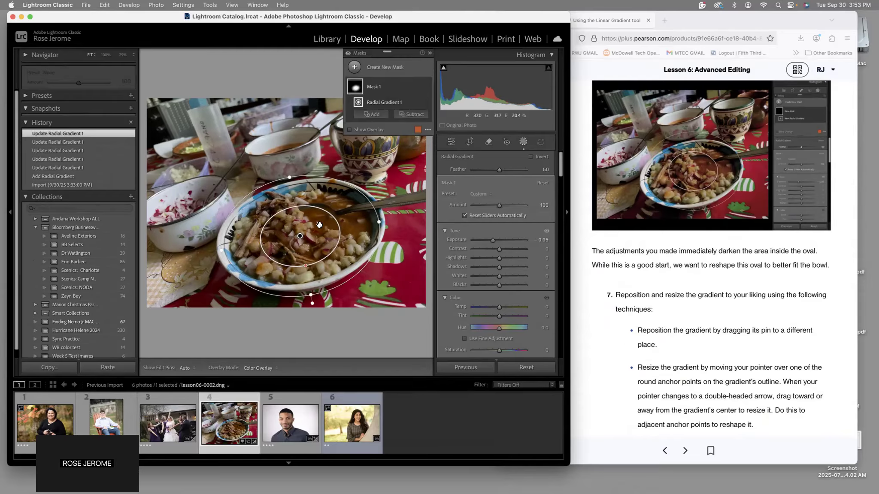
mouse_move(313, 226)
mouse_down()
mouse_move(253, 135)
mouse_move(240, 152)
mouse_move(306, 220)
mouse_move(296, 225)
mouse_move(312, 226)
mouse_up()
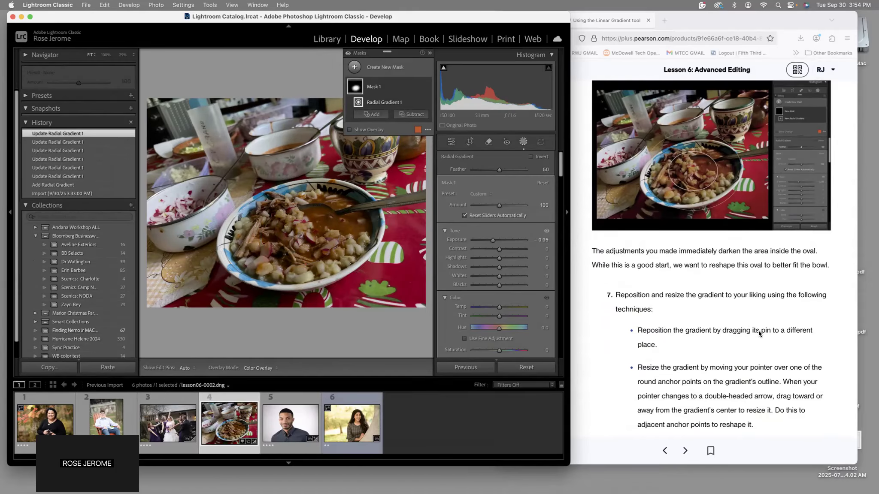
Set the radial gradient's Feather to 19 to limit the transition area.
scroll(757, 334, down, 1)
scroll(756, 330, down, 6)
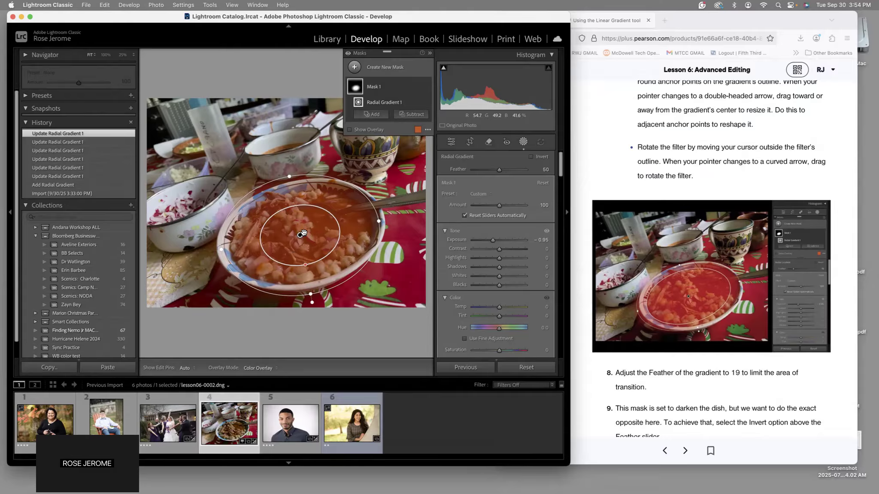
click(541, 170)
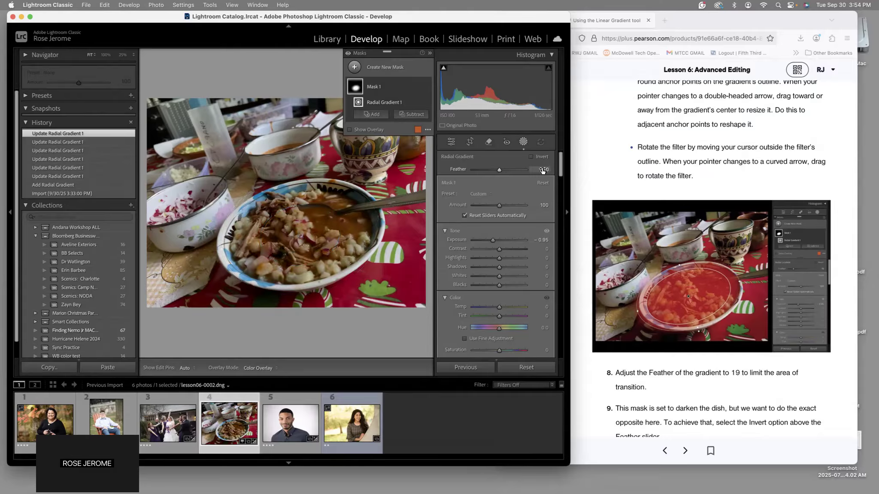
text(19)
key(Return)
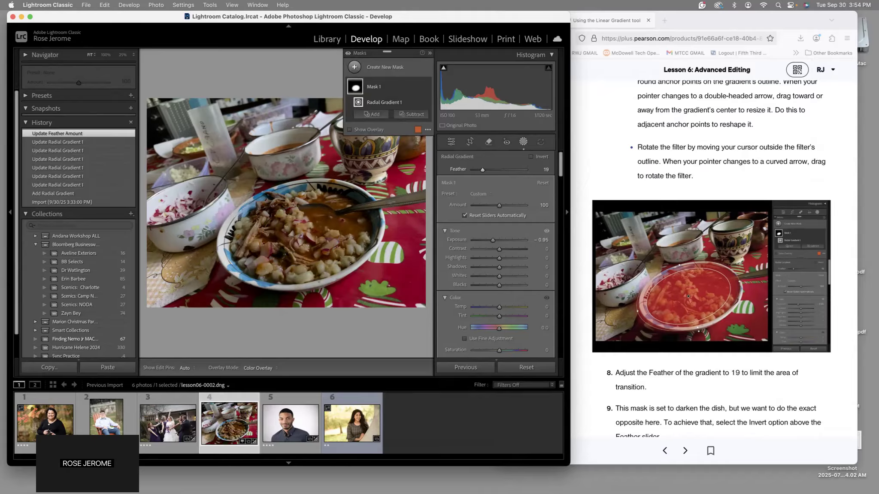
Read the lesson's instruction on inverting the mask and examine its reference image of the Radial Gradient settings.
scroll(722, 288, down, 3)
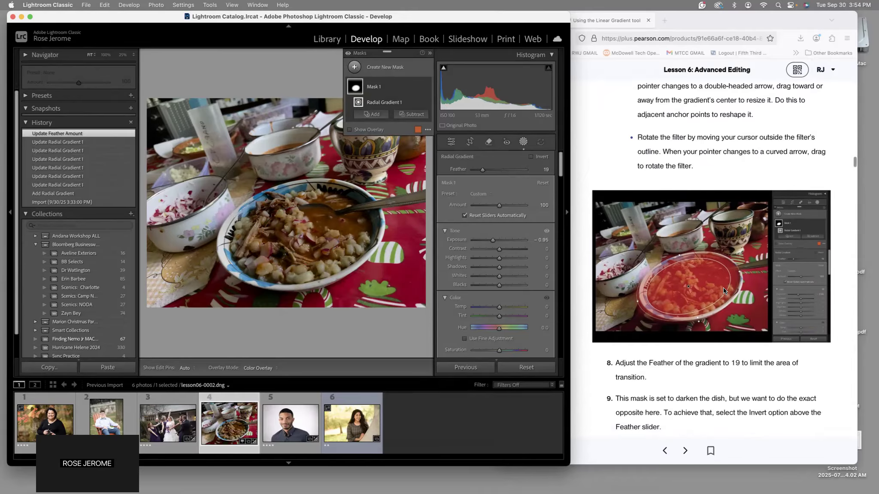
scroll(723, 288, down, 4)
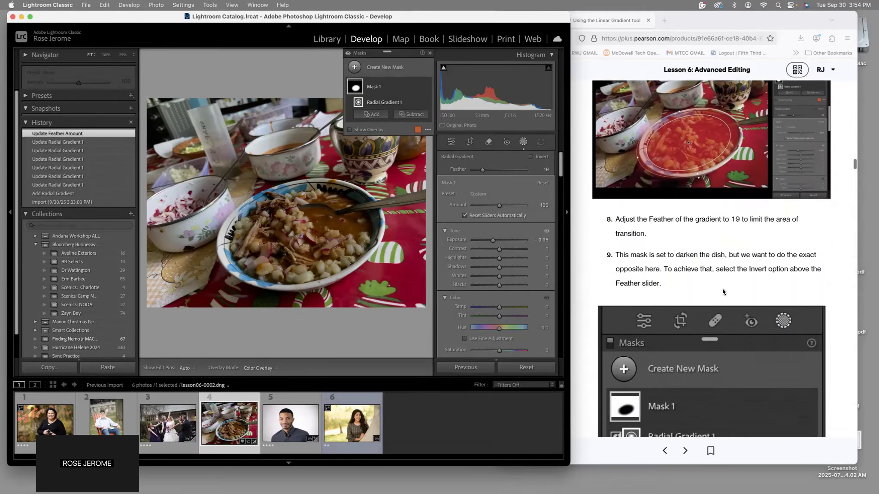
scroll(723, 288, down, 2)
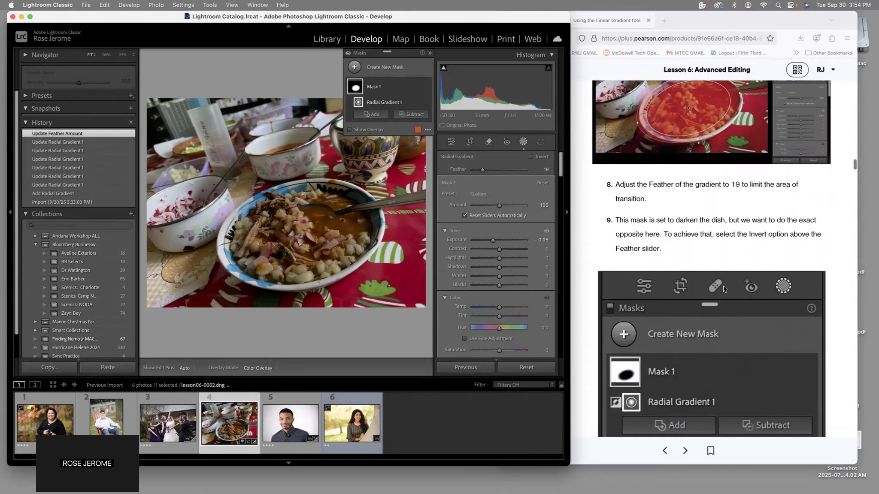
scroll(723, 289, down, 4)
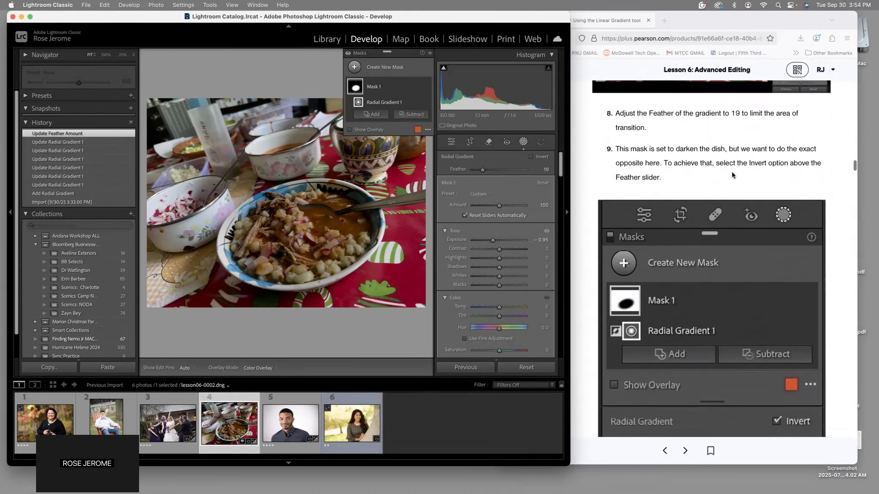
scroll(771, 182, down, 4)
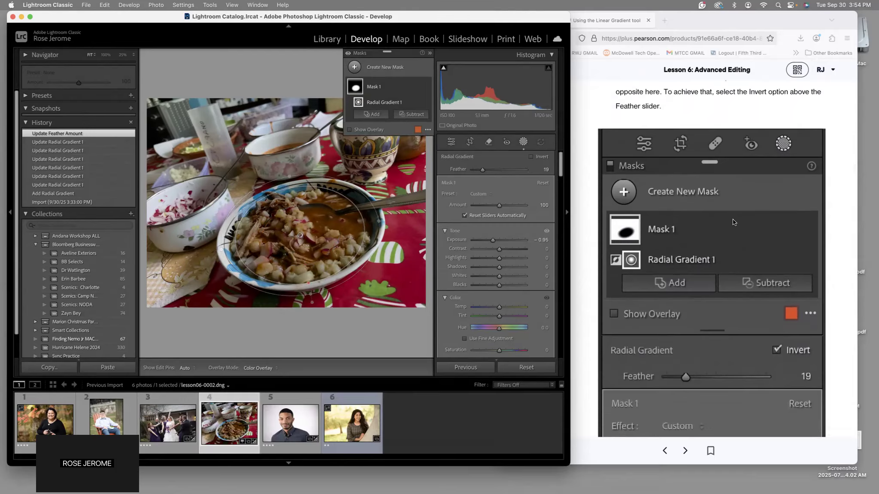
scroll(737, 364, down, 3)
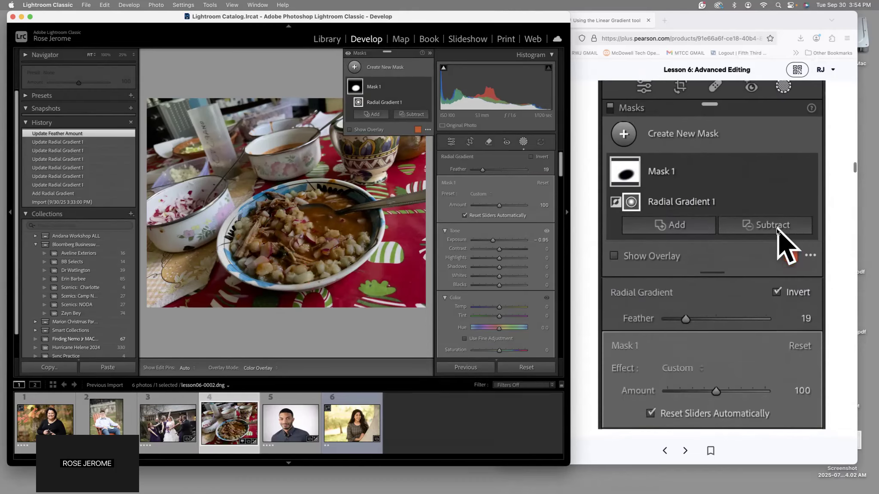
mouse_move(352, 91)
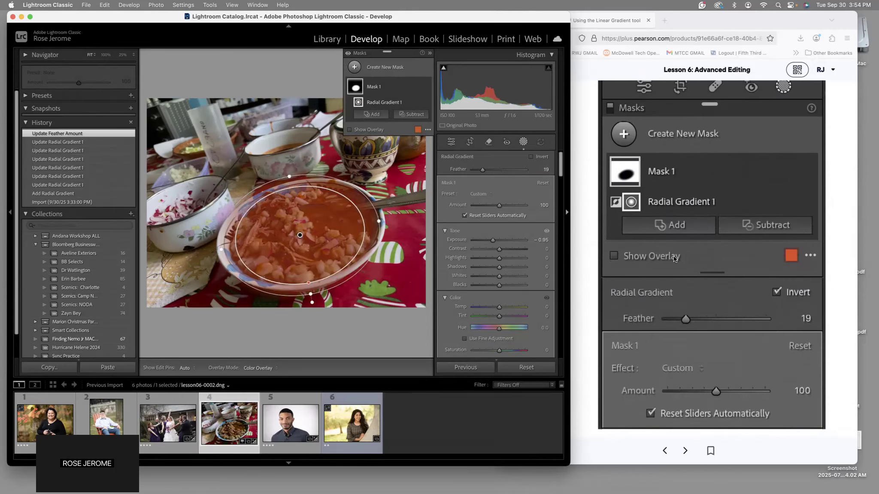
scroll(747, 296, down, 7)
scroll(747, 293, up, 7)
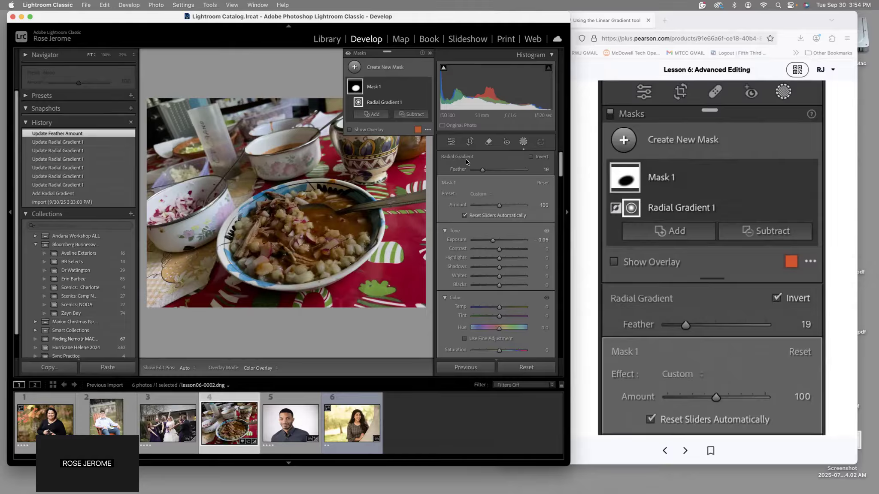
scroll(462, 158, down, 1)
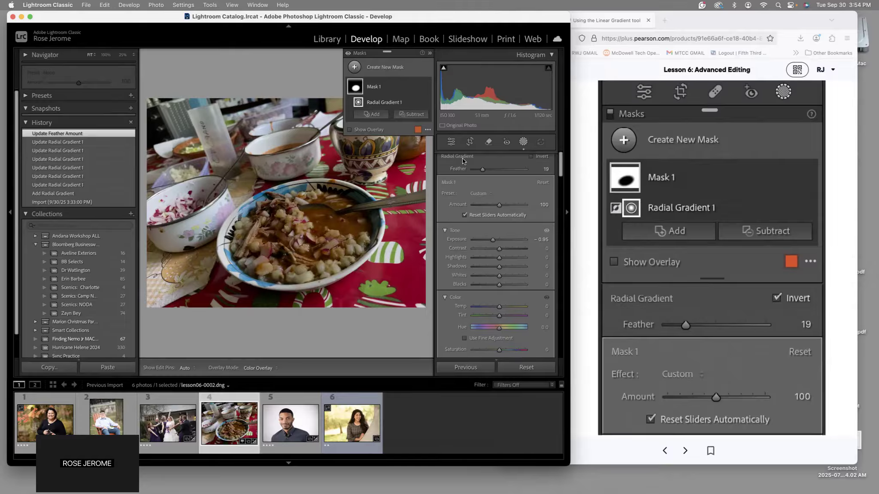
click(428, 132)
click(425, 86)
click(419, 87)
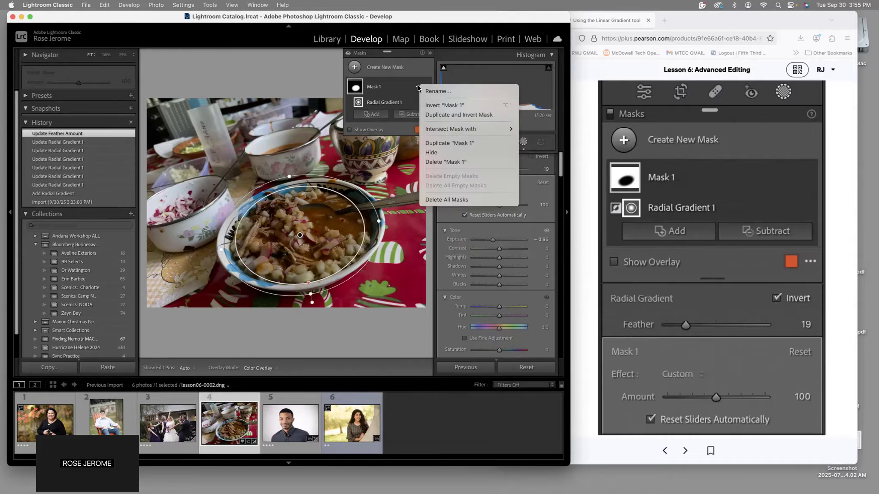
click(419, 88)
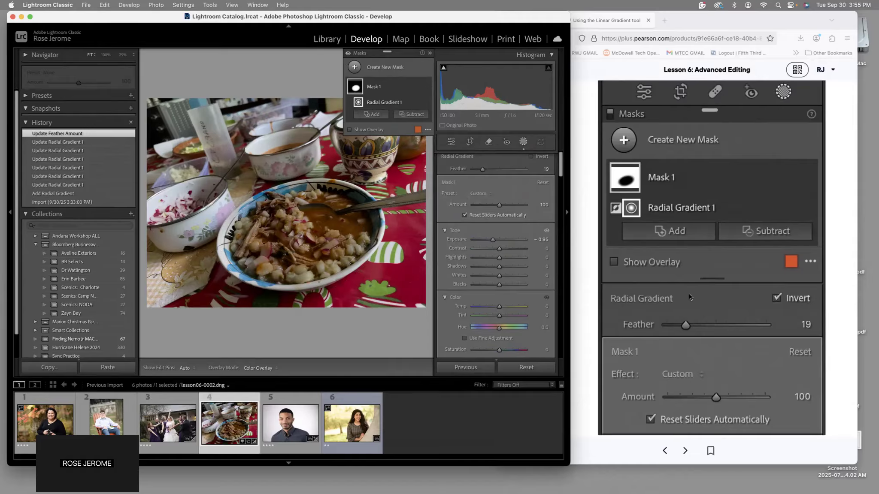
Toggle the radial gradient's Invert option on and off to compare the effect inside and outside the ellipse.
click(531, 157)
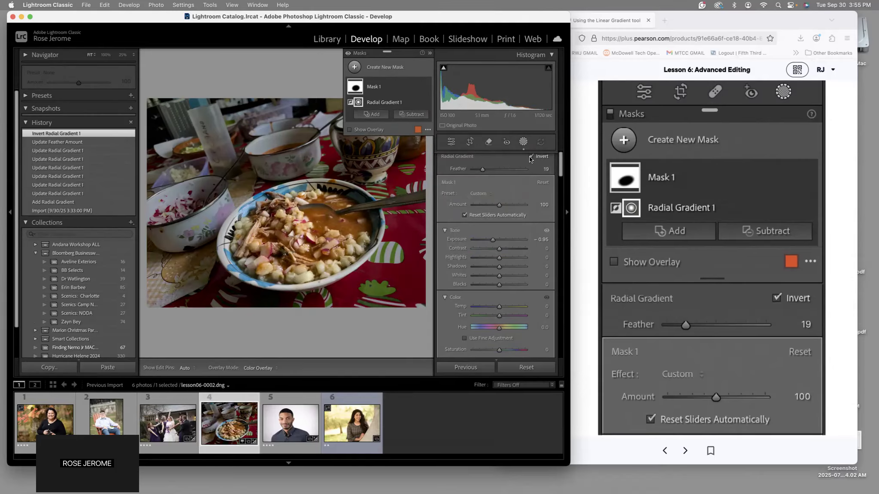
click(531, 157)
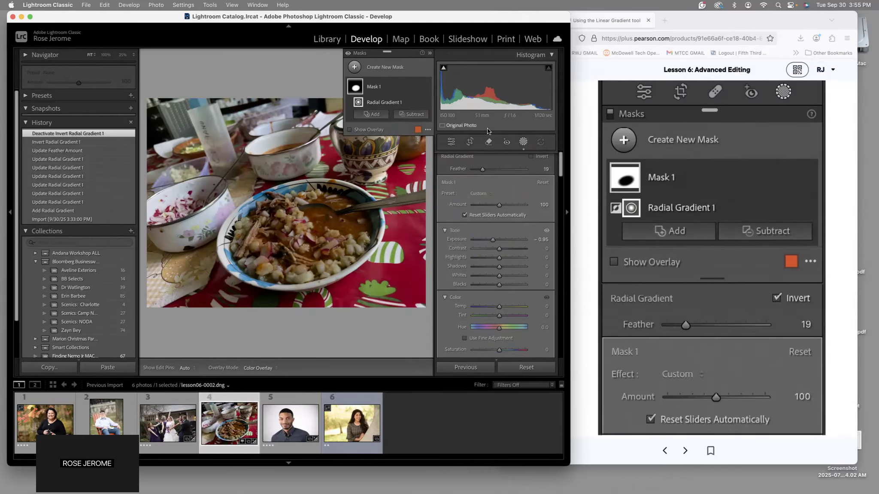
click(531, 157)
click(532, 157)
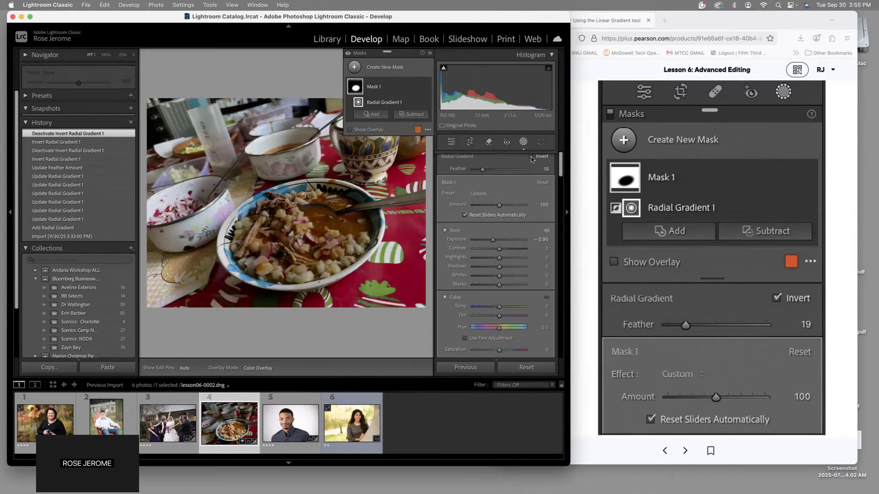
Invert Mask 1 so the dish's surroundings are darkened, and lower its Exposure to -1.19.
click(418, 87)
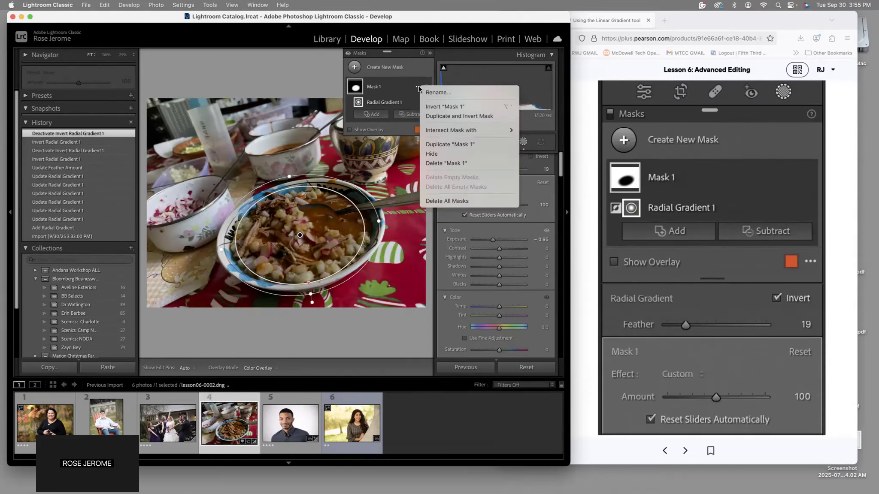
click(436, 107)
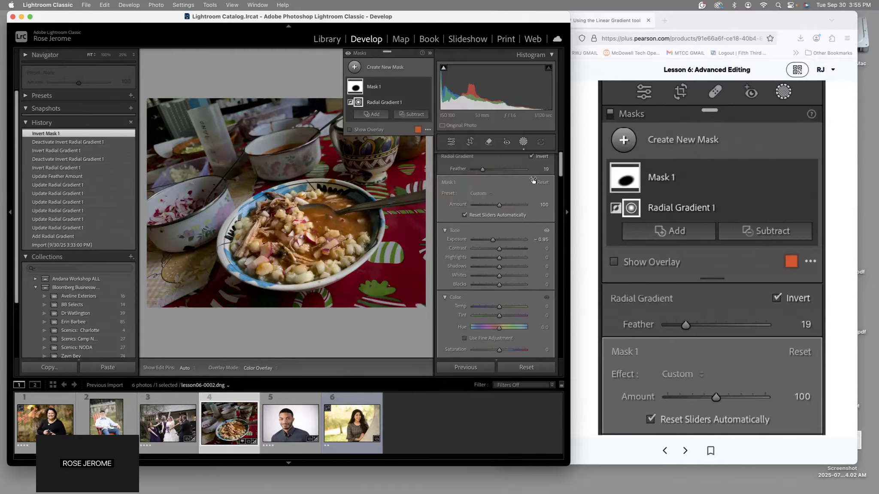
scroll(721, 274, down, 10)
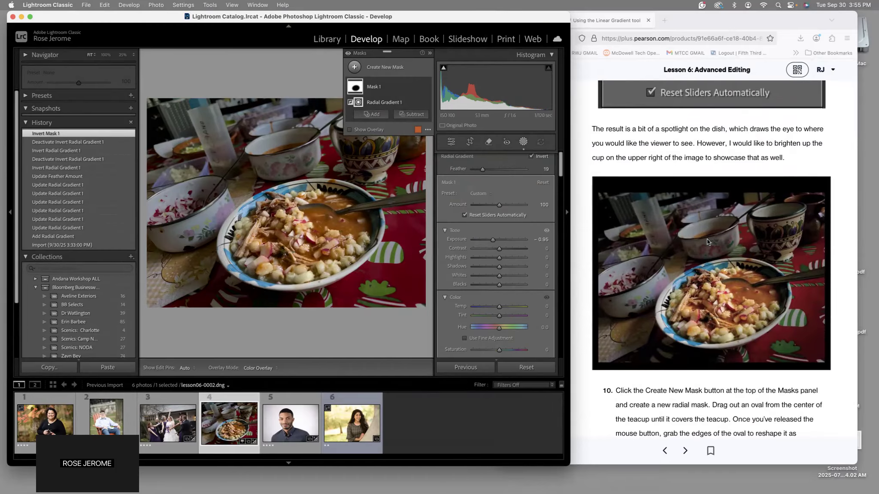
scroll(707, 242, down, 1)
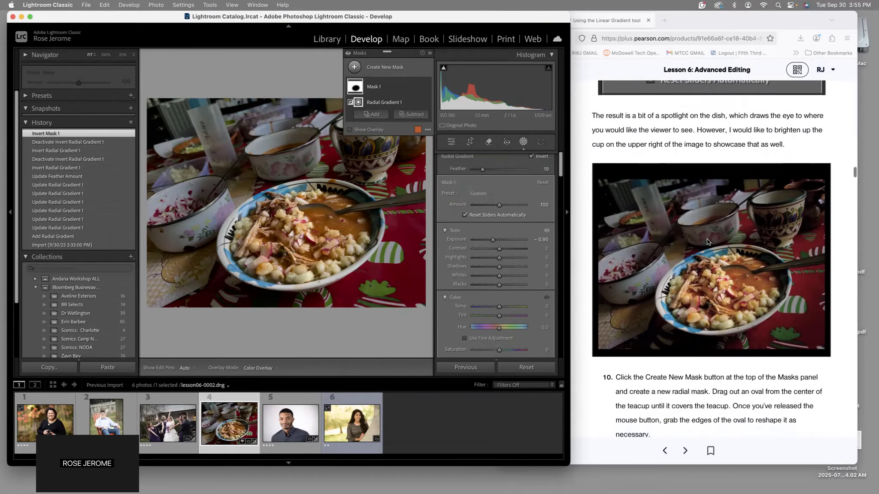
drag(492, 241, 489, 241)
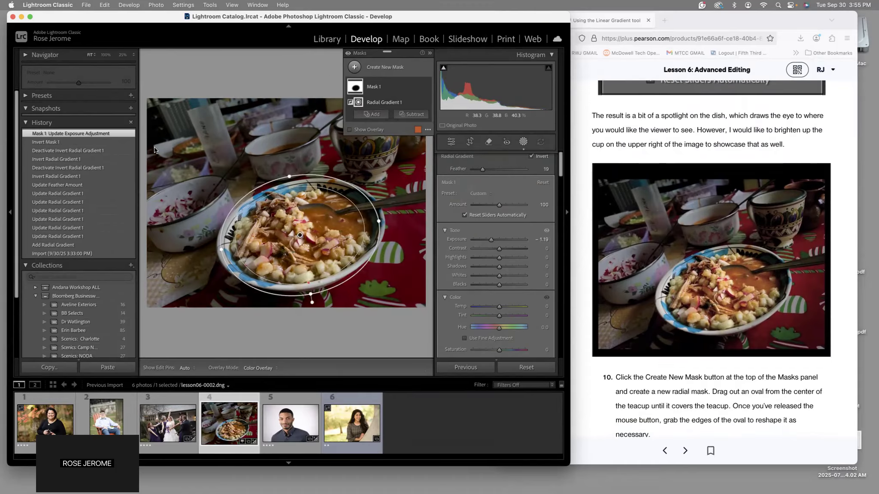
Give the photo more room by hiding the history and collections area and compacting the mask list, and read the lesson's teacup mask instructions.
click(9, 211)
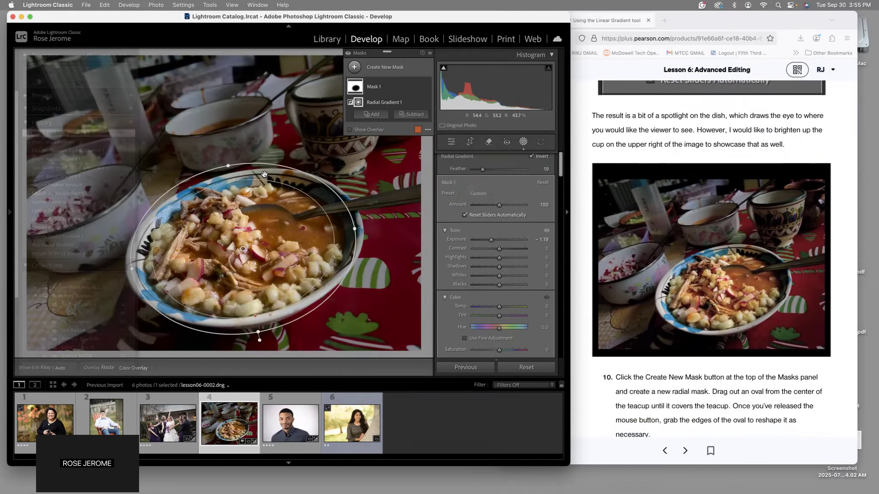
click(430, 56)
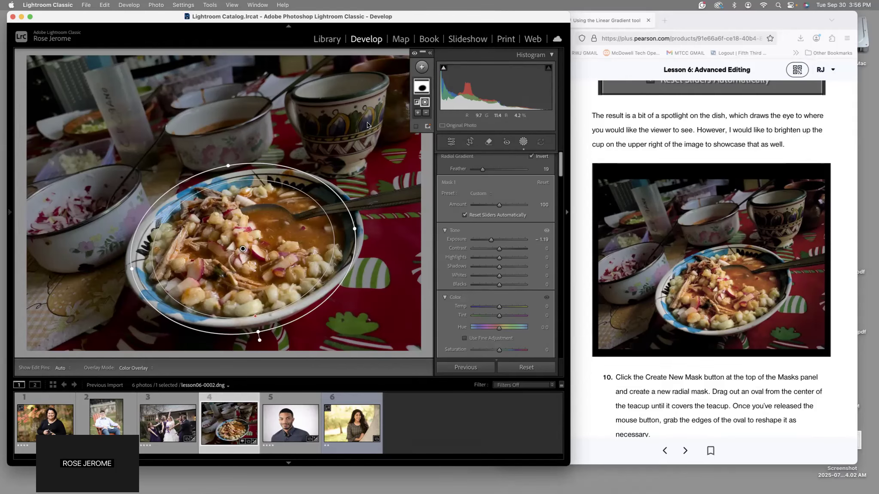
scroll(785, 290, down, 5)
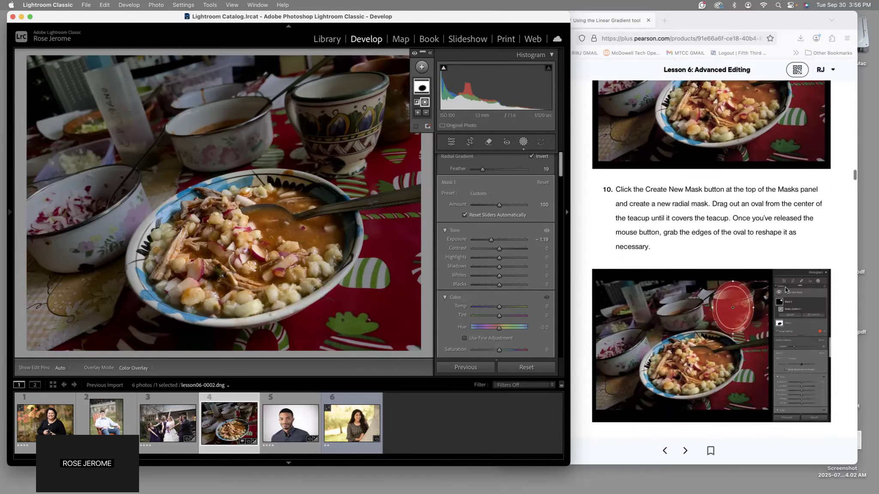
scroll(785, 290, down, 3)
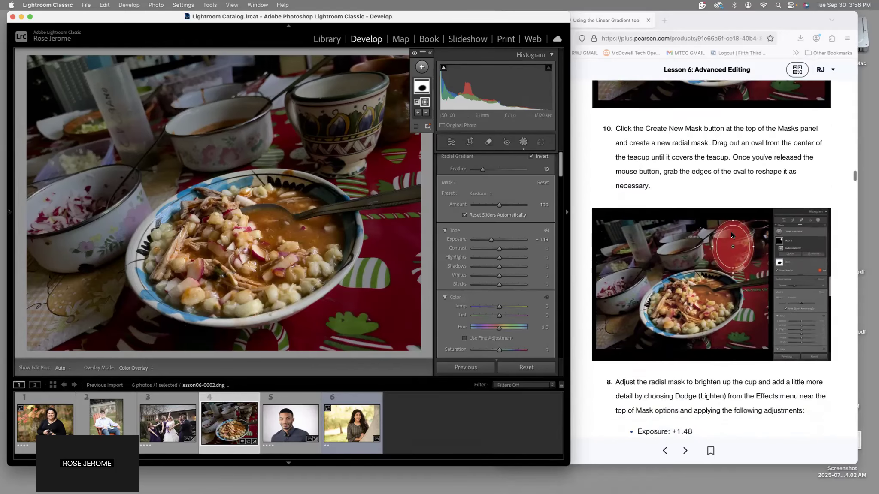
scroll(731, 227, down, 3)
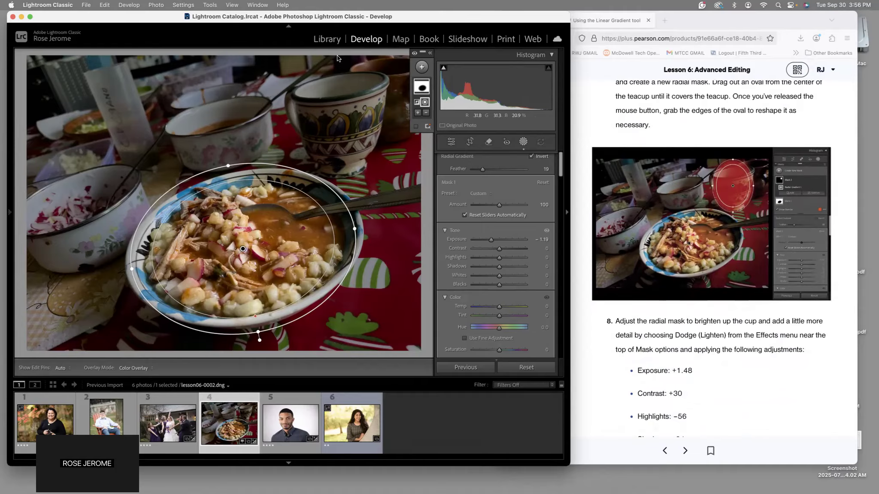
Create a second mask with a radial gradient drawn over the teacup, and reshape the oval to cover the cup.
click(523, 142)
click(523, 143)
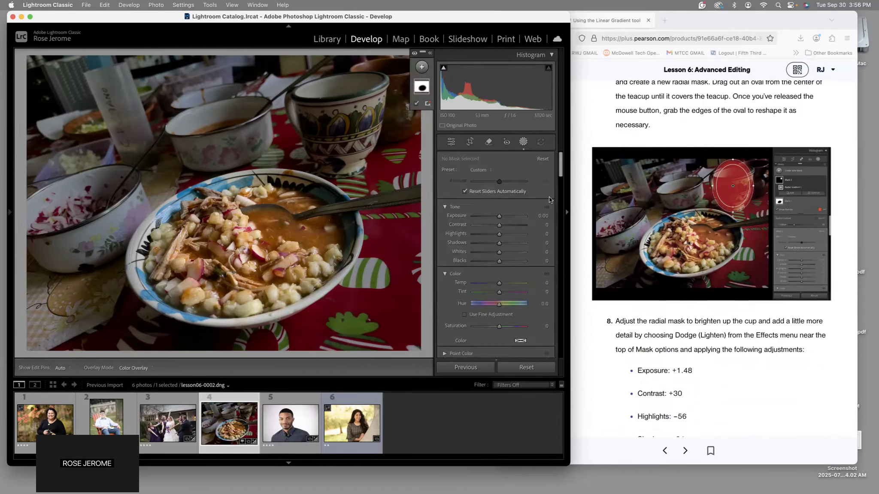
click(523, 144)
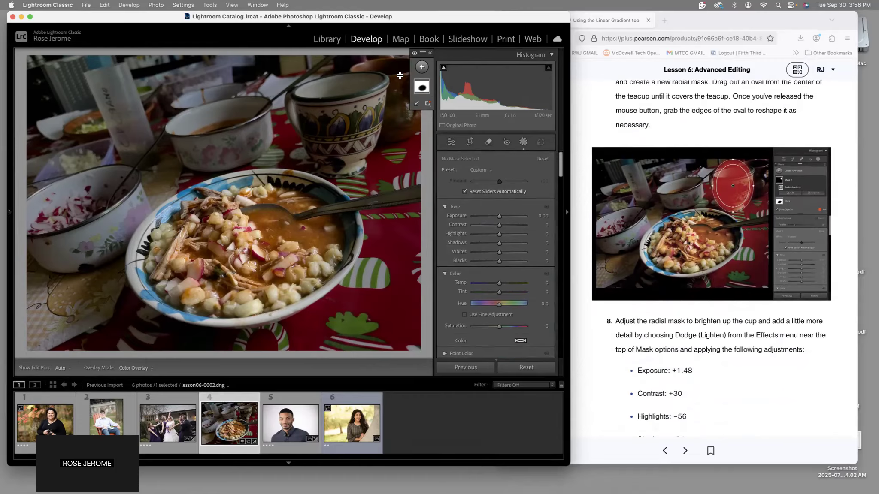
click(429, 53)
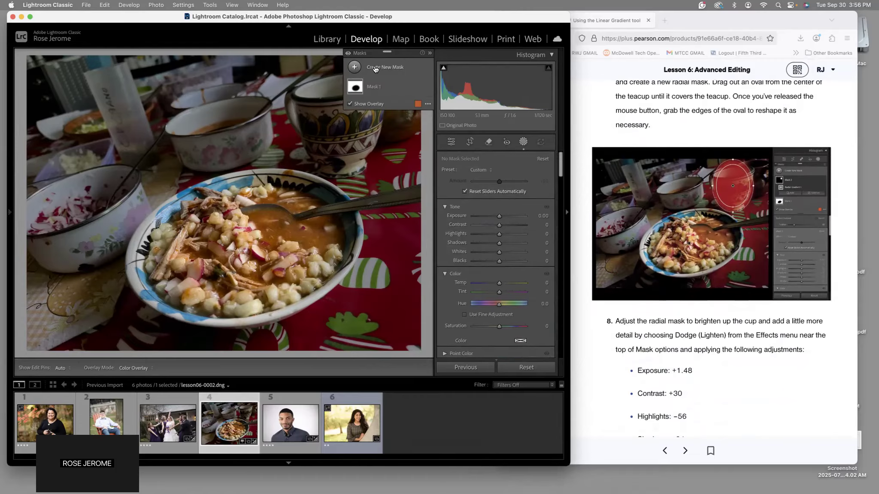
click(362, 68)
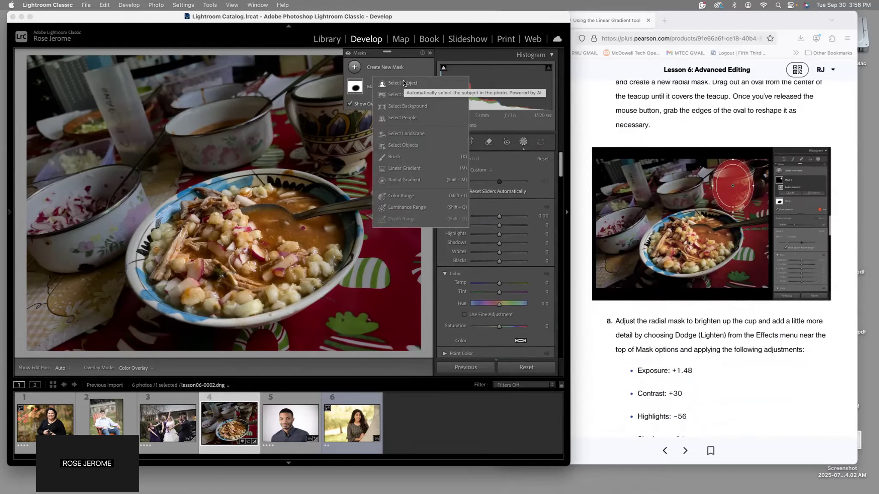
click(401, 179)
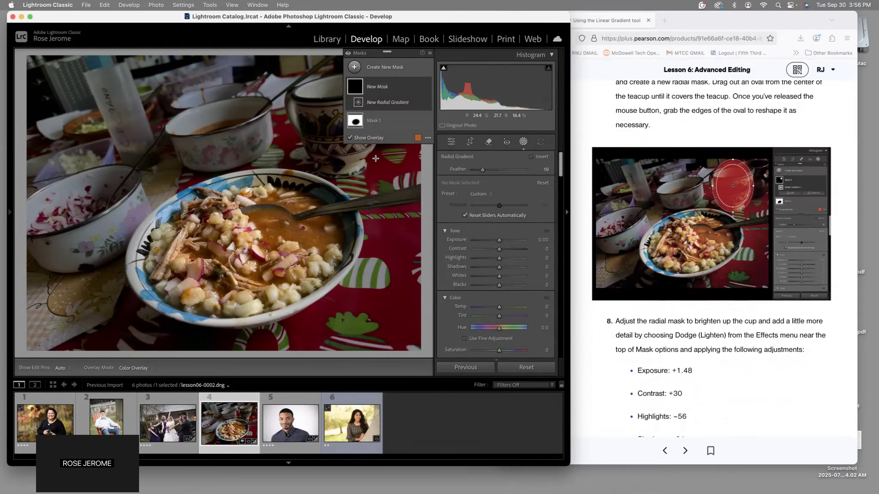
click(430, 53)
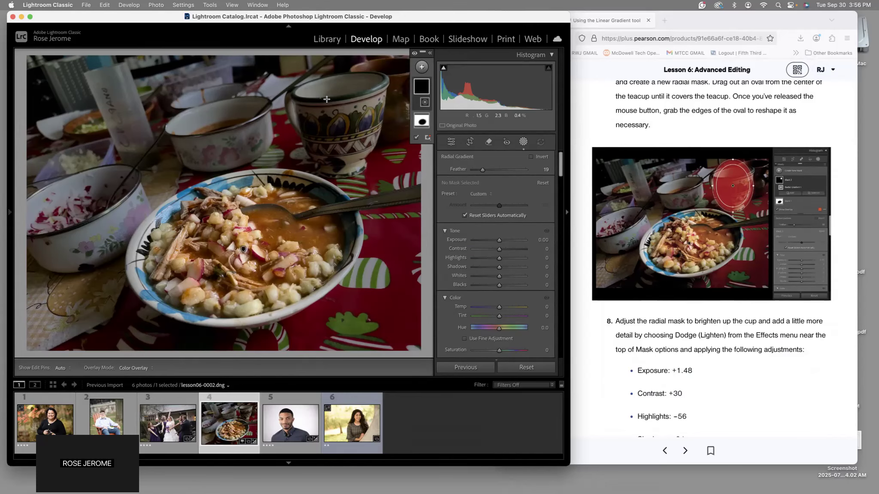
drag(308, 95, 345, 146)
drag(310, 80, 295, 118)
drag(358, 105, 353, 107)
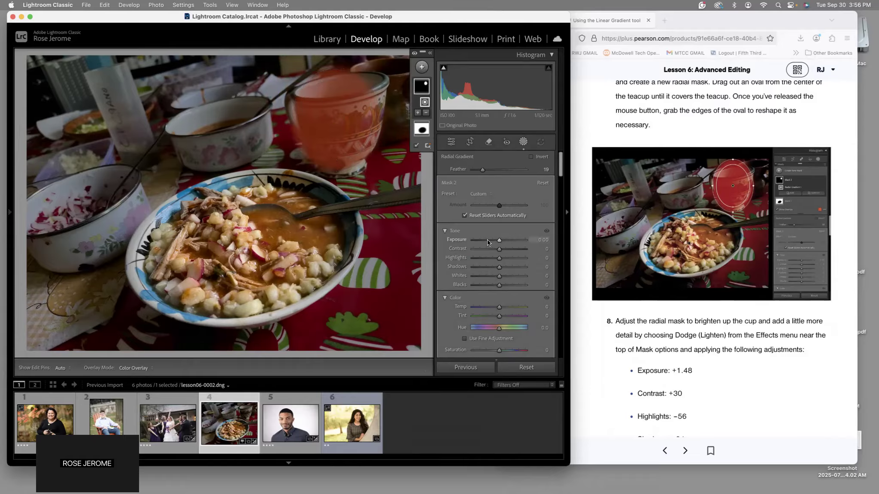
Set the teacup mask's Exposure to 1.48, Contrast to 30 and Highlights to -27.
click(540, 240)
text(1.48)
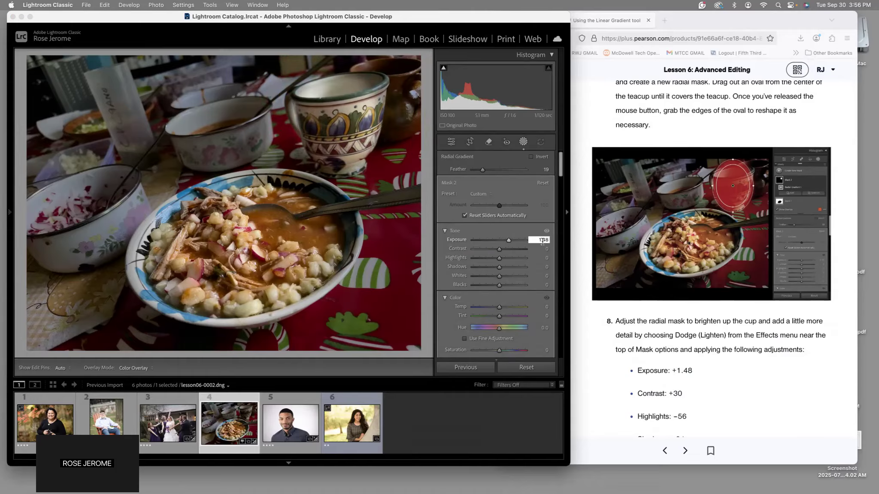
scroll(507, 248, down, 1)
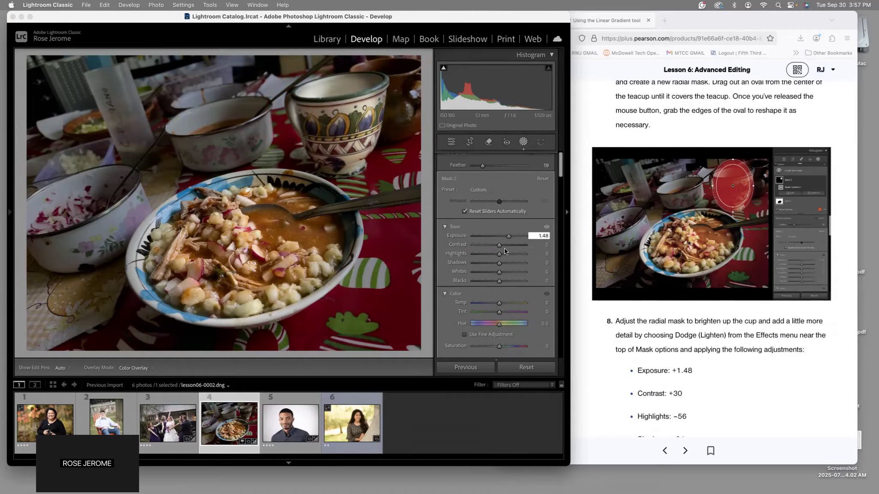
drag(499, 246, 506, 248)
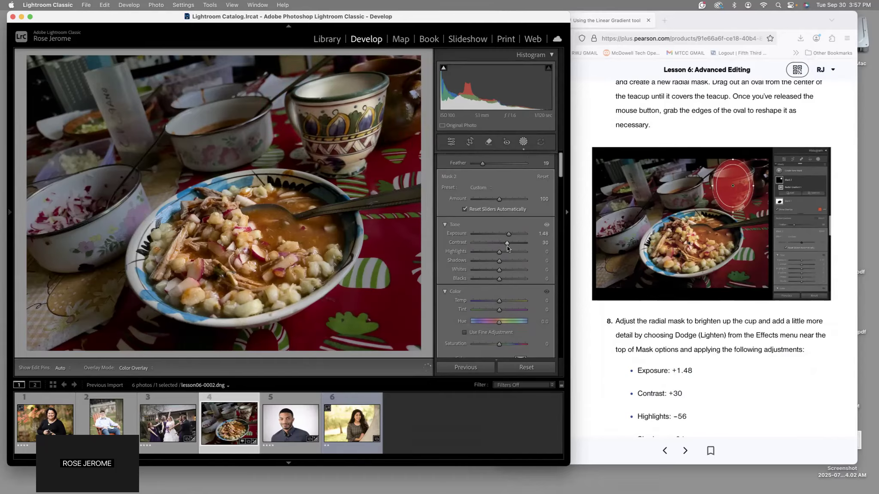
scroll(674, 352, down, 1)
drag(499, 253, 492, 255)
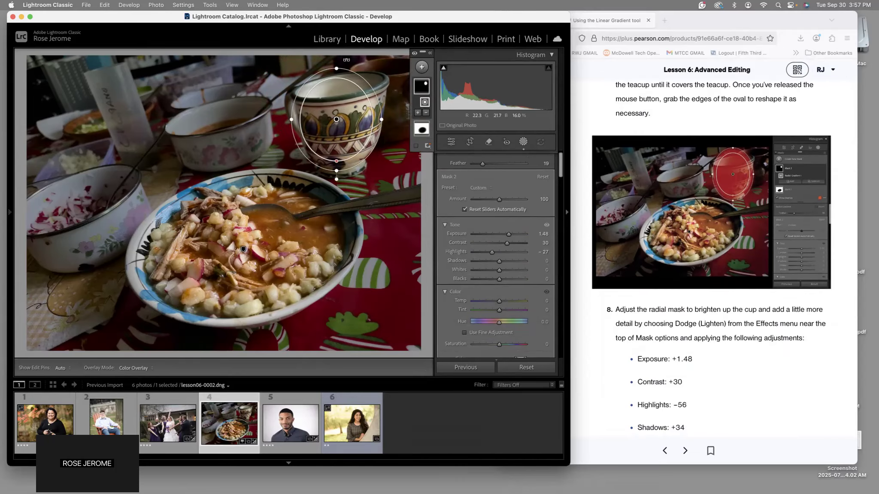
Rotate the teacup's radial gradient to match the cup's tilt, and enlarge the oval slightly to fit the cup.
drag(337, 64, 388, 84)
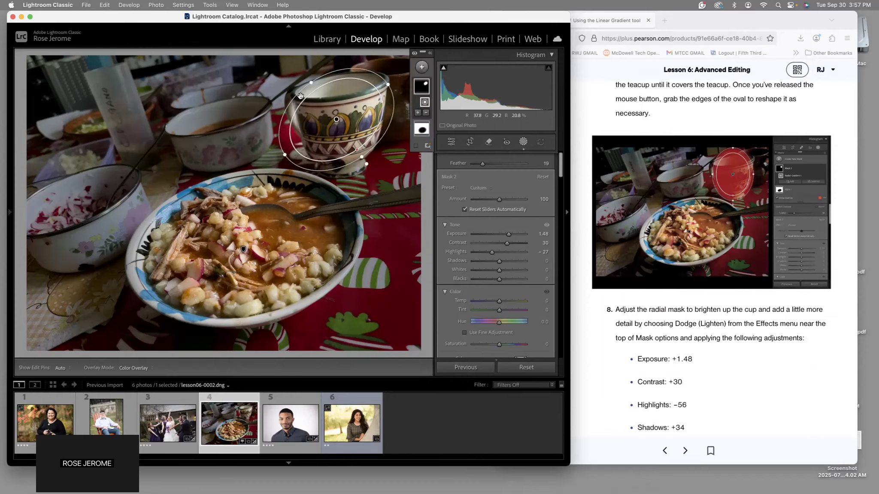
drag(309, 83, 298, 78)
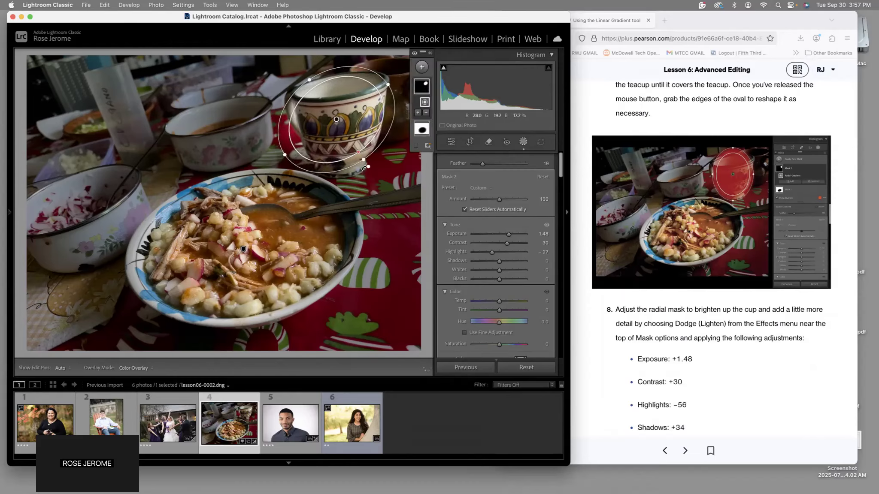
drag(362, 160, 362, 166)
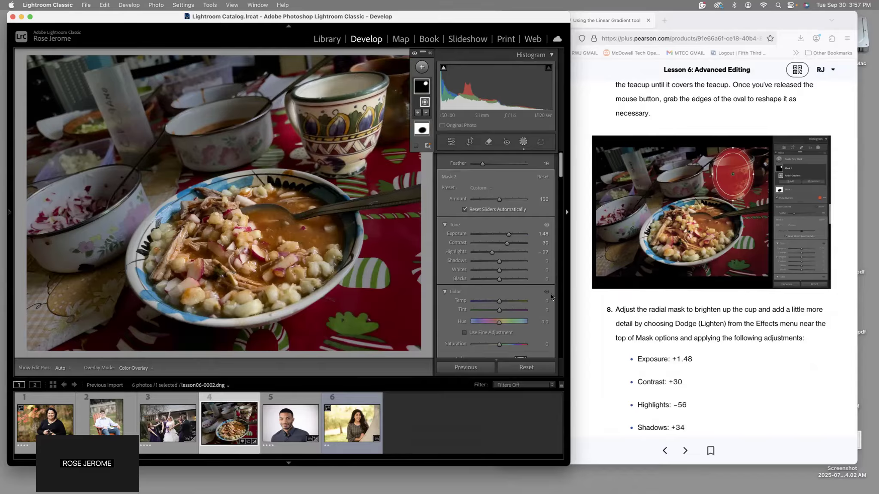
Set the teacup mask's Highlights to -56 and Shadows to +34, as the lesson specifies.
drag(500, 261, 502, 261)
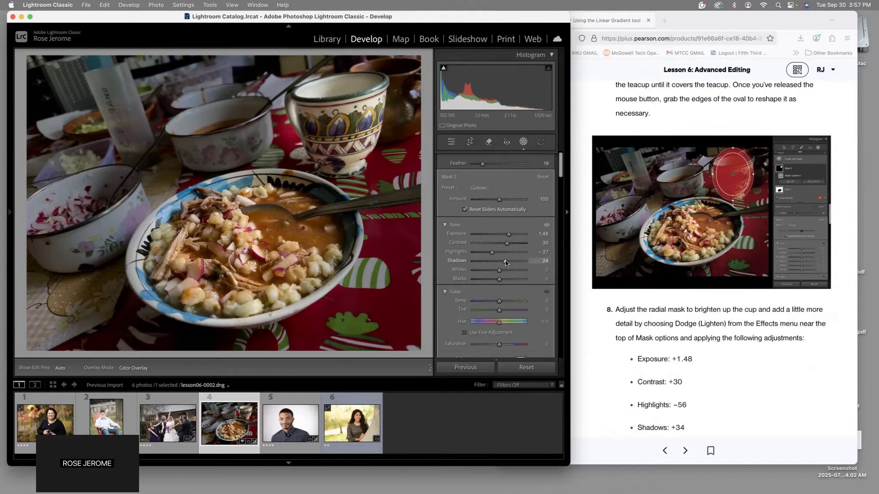
click(545, 252)
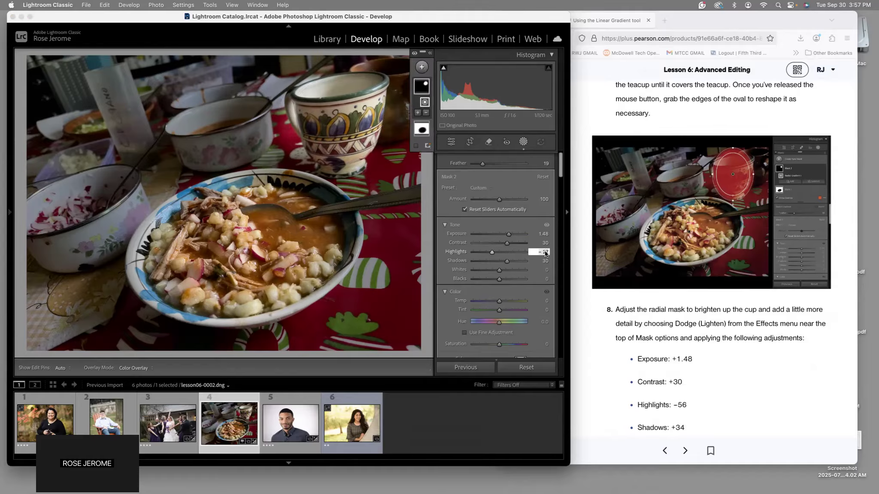
text(-56)
key(Return)
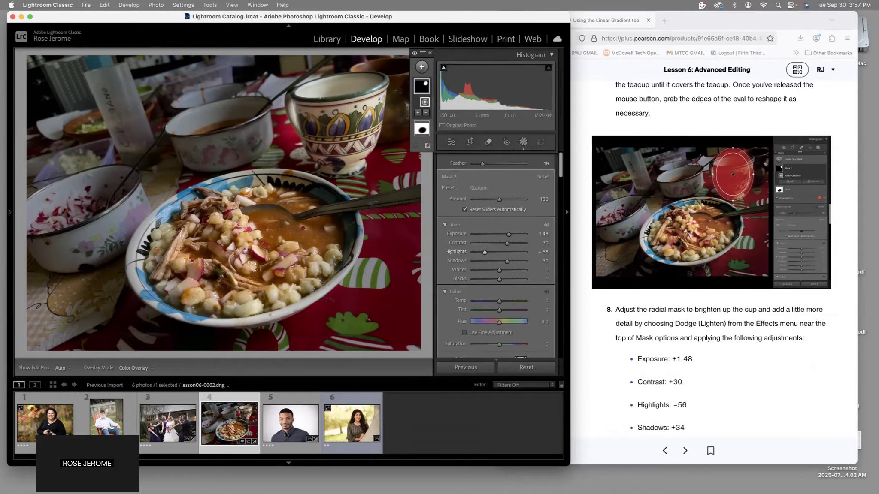
click(545, 261)
text(+34)
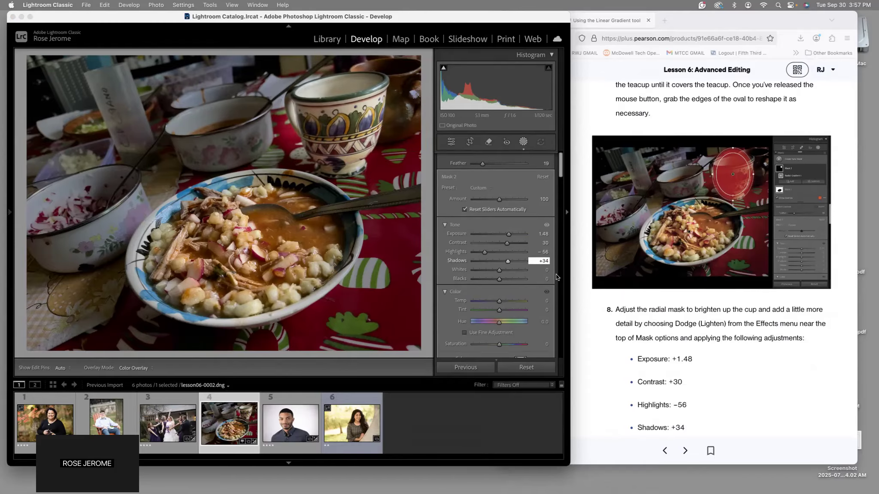
key(Tab)
Examine the lesson's reference images of the finished edit and read its note on the Before and After view.
scroll(657, 352, down, 4)
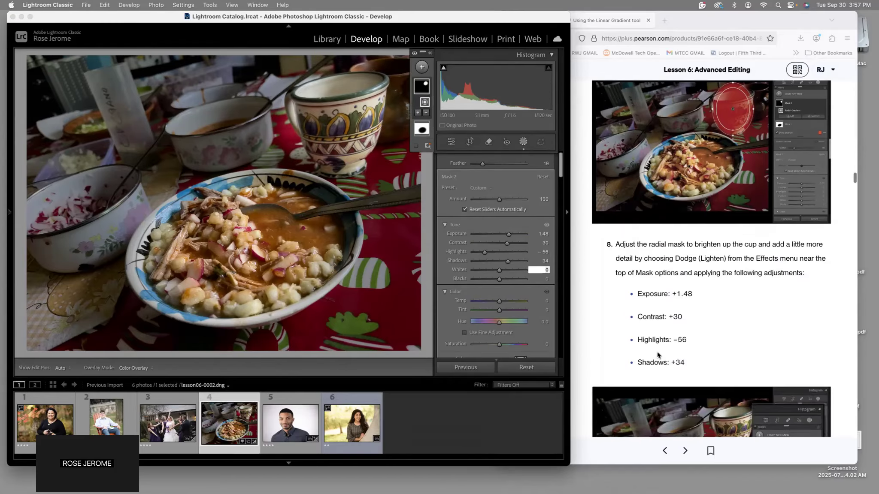
scroll(657, 352, down, 10)
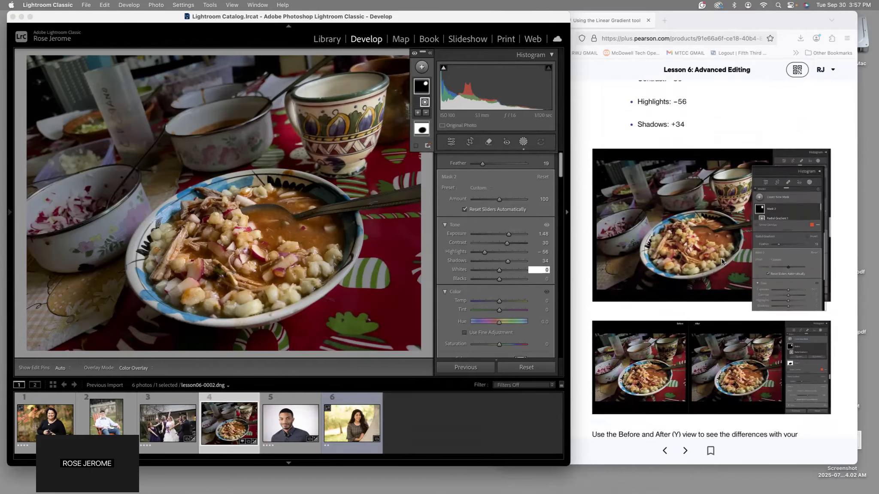
scroll(737, 285, down, 3)
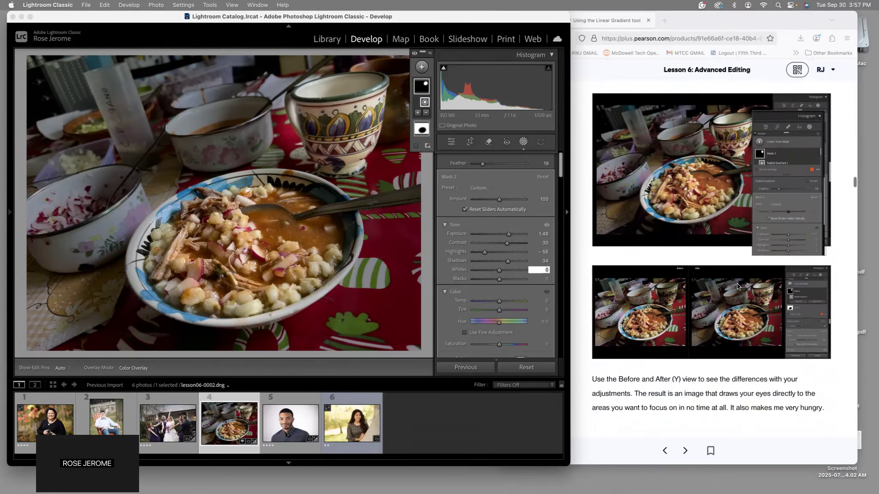
drag(331, 16, 341, 16)
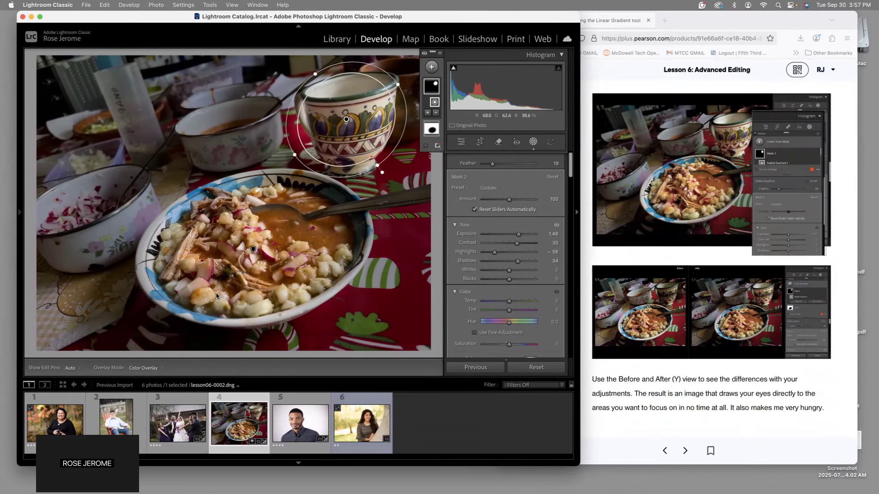
Keep the edit history displayed beside the photo and switch to the Before and After comparison.
mouse_move(21, 216)
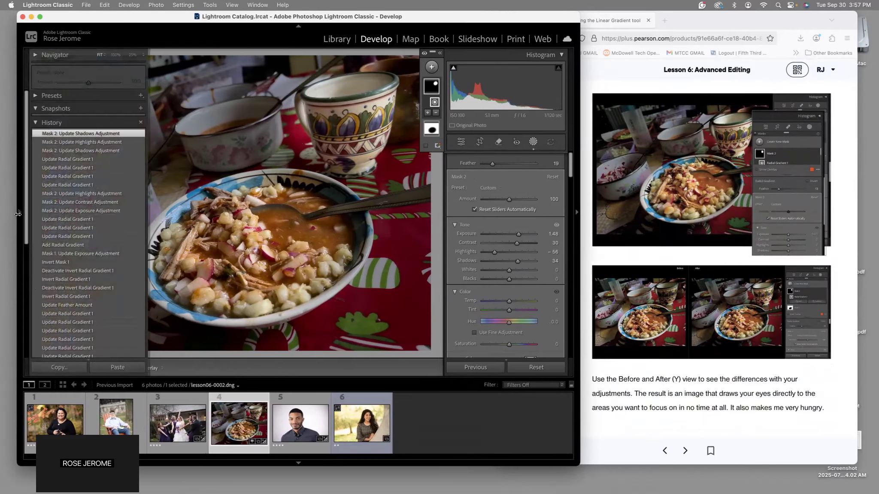
click(18, 214)
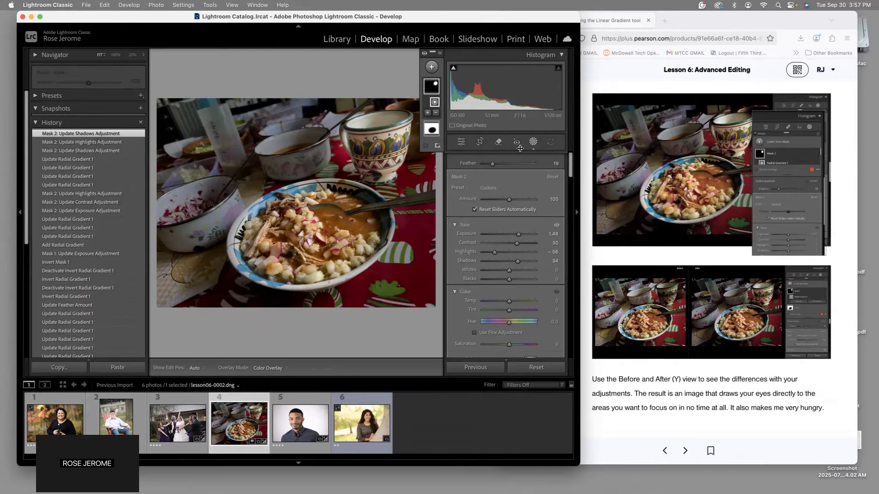
scroll(556, 219, up, 1)
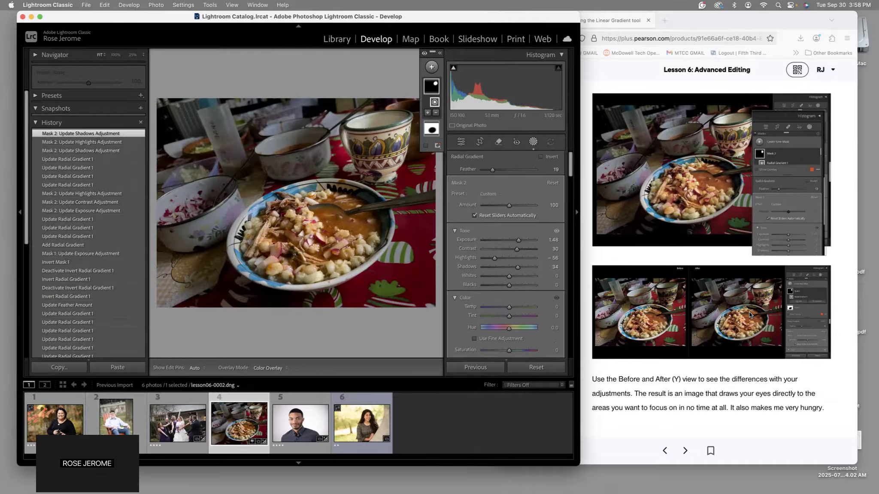
key(y)
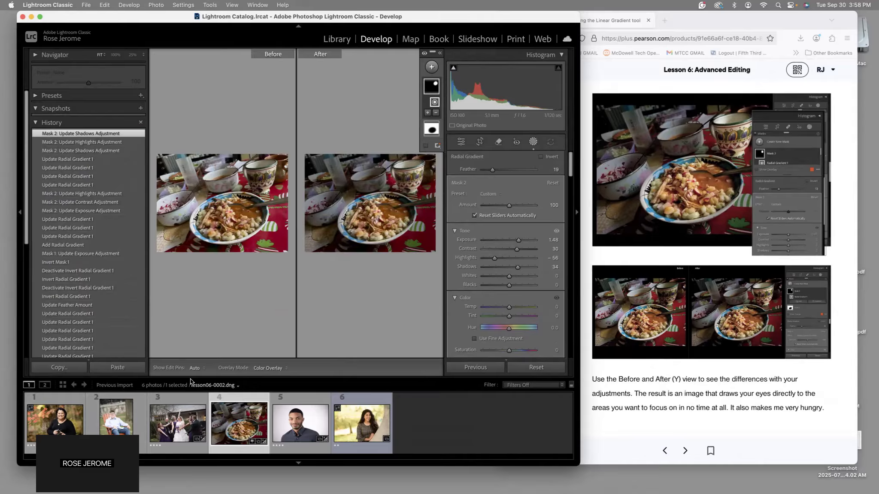
Shrink the filmstrip's height and leave masking to bring back the Before & After view options.
drag(234, 377, 237, 395)
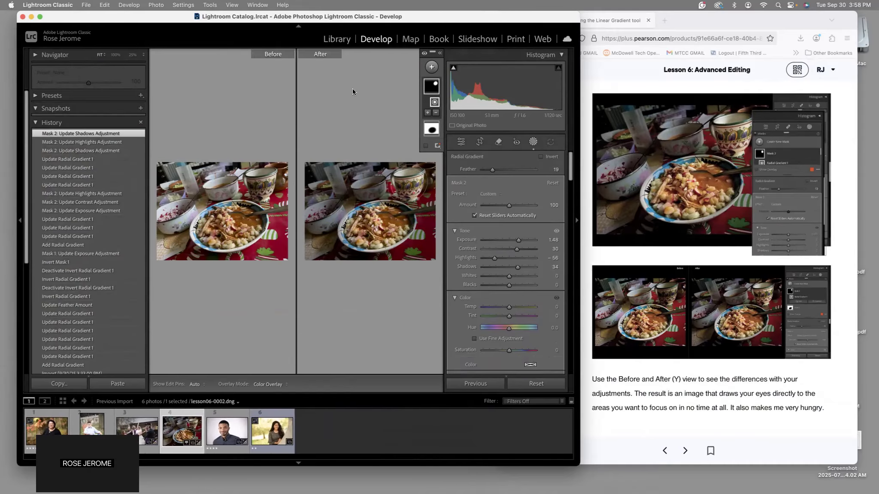
click(336, 39)
click(376, 40)
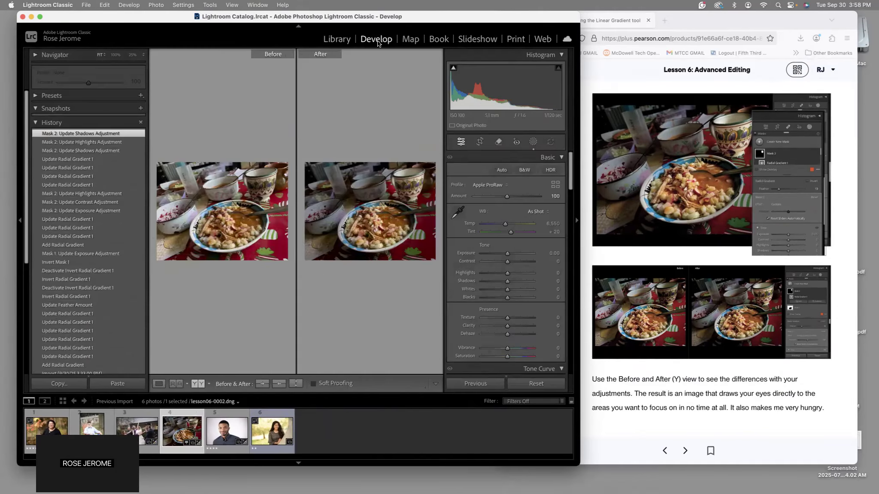
Compare the edit in the Left/Right Split, Top/Bottom and Top/Bottom Split Before/After layouts, and return to Left/Right.
click(209, 383)
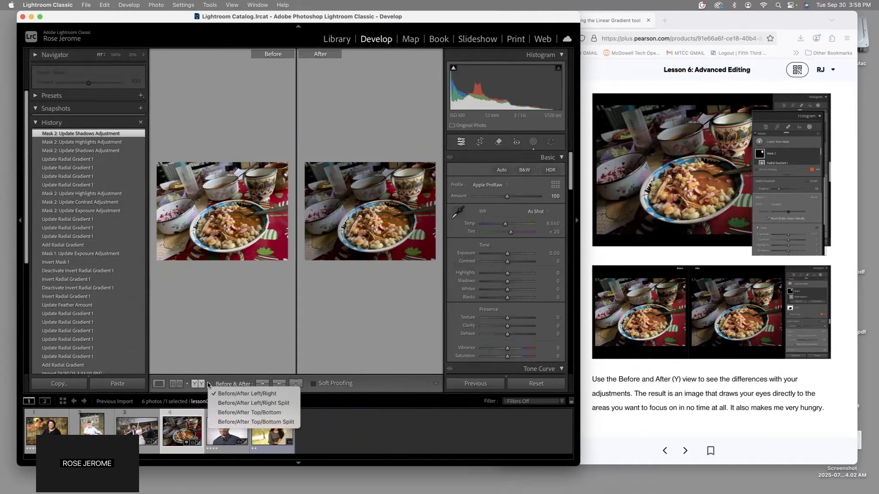
click(223, 403)
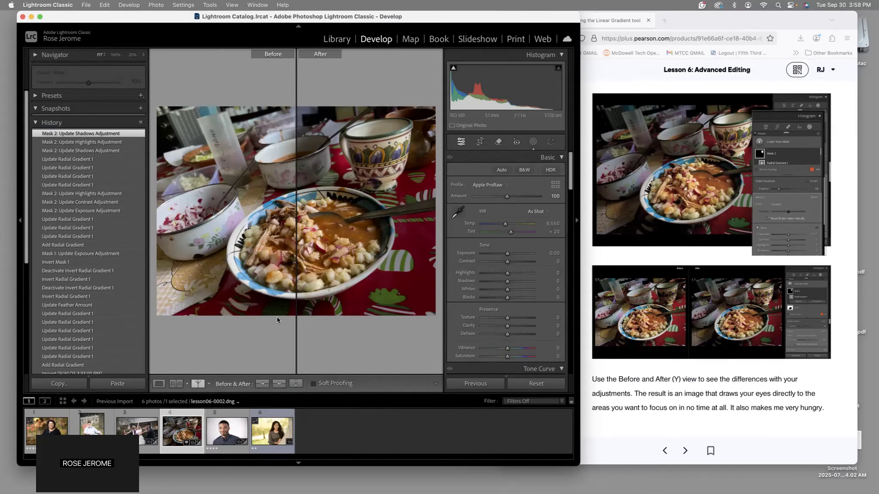
click(209, 384)
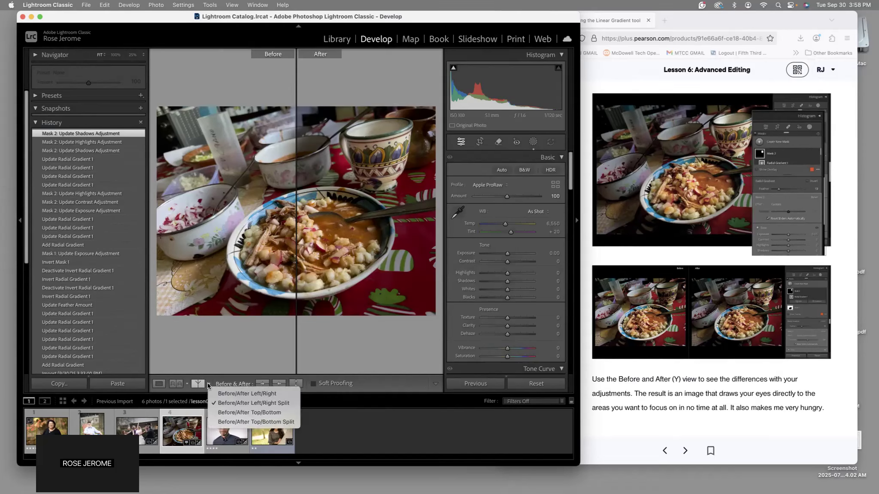
click(222, 414)
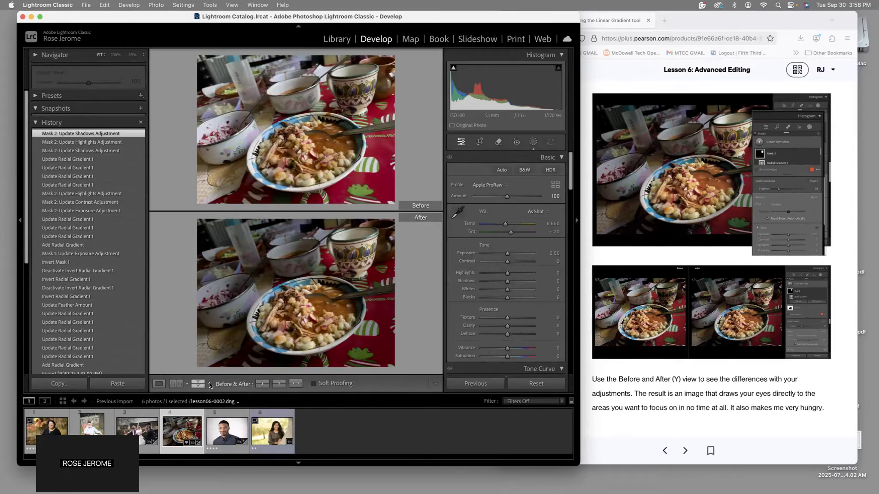
click(209, 384)
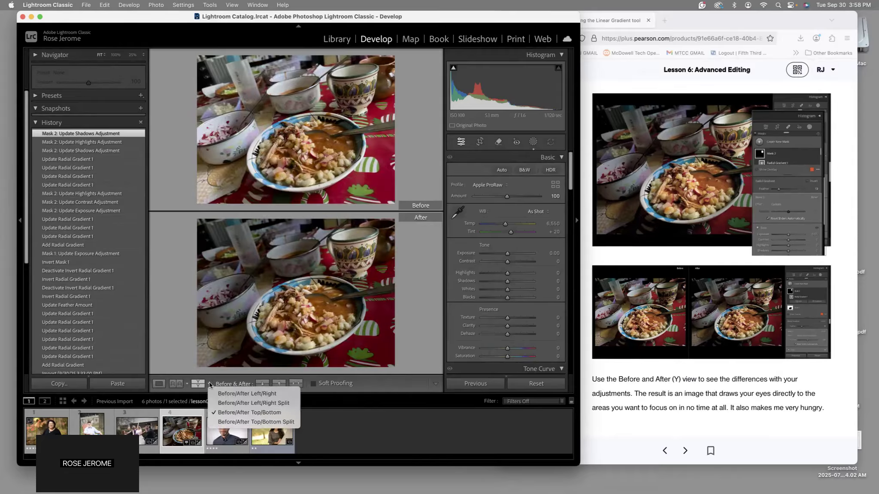
click(234, 423)
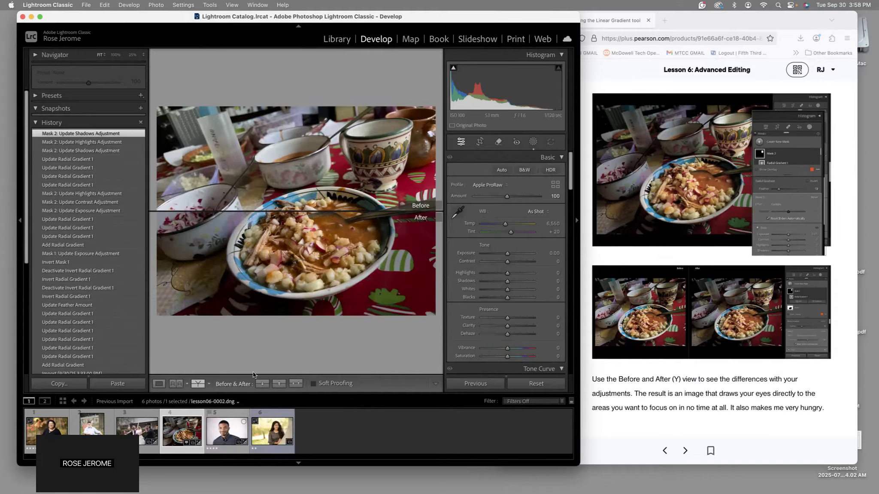
click(210, 385)
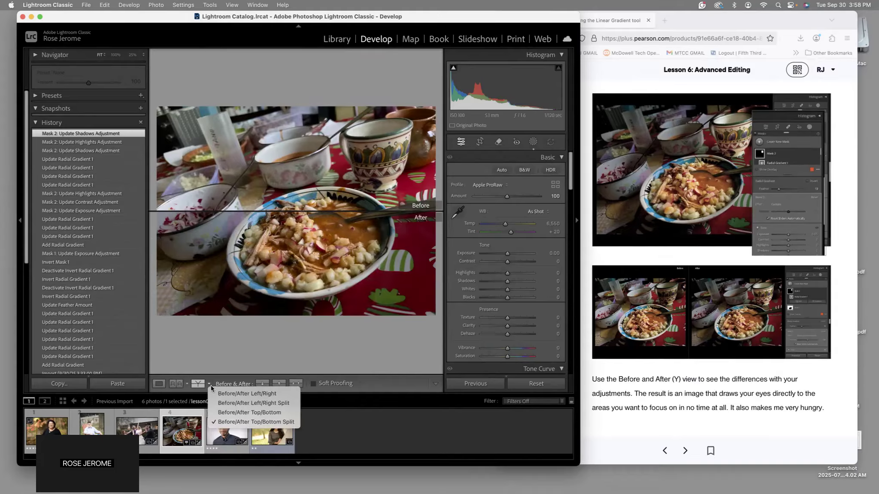
click(219, 394)
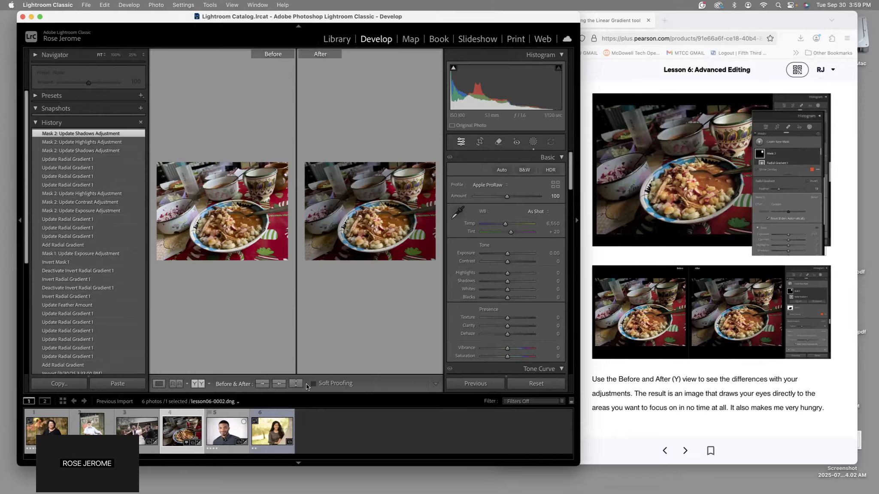
Leave the Before/After comparison and open Reference view with the pozole photo as the reference photo.
key(y)
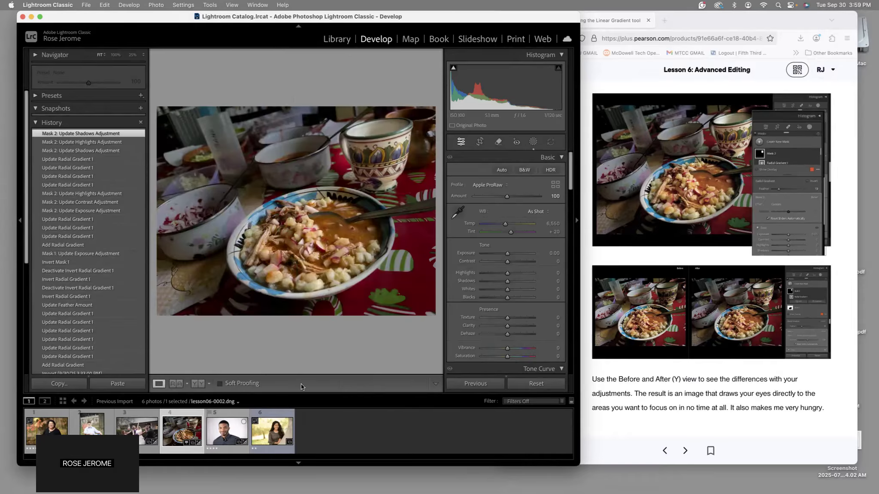
click(179, 384)
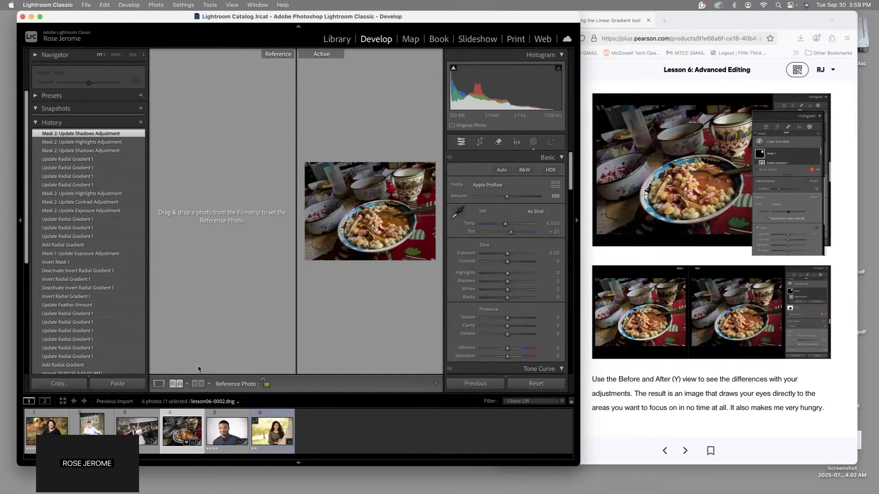
drag(172, 413, 214, 254)
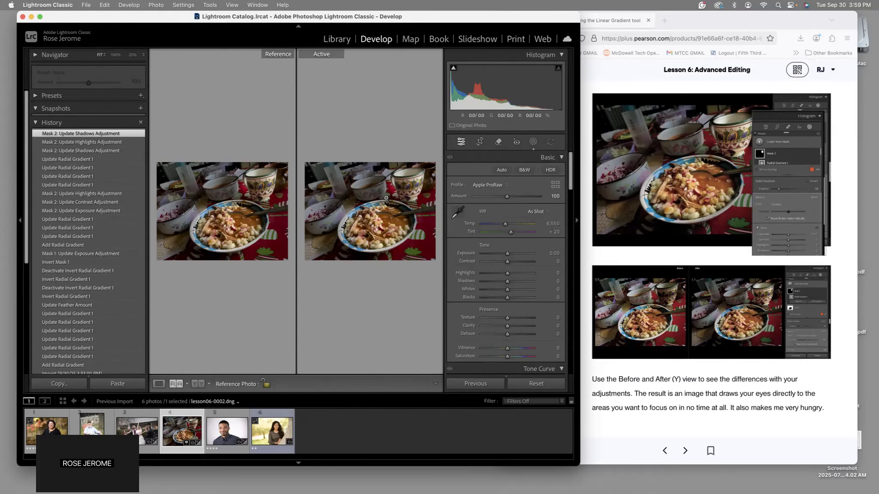
Look ahead through the lesson's Using the Masking Brush tool section, and return to the note on the Before and After view.
scroll(688, 339, down, 3)
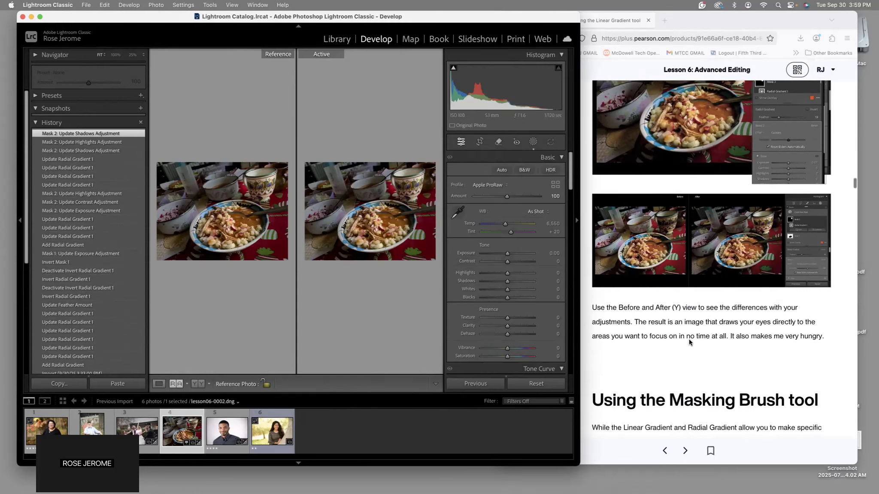
scroll(689, 339, down, 3)
scroll(699, 342, down, 8)
scroll(701, 345, down, 3)
scroll(702, 342, up, 12)
scroll(702, 339, up, 7)
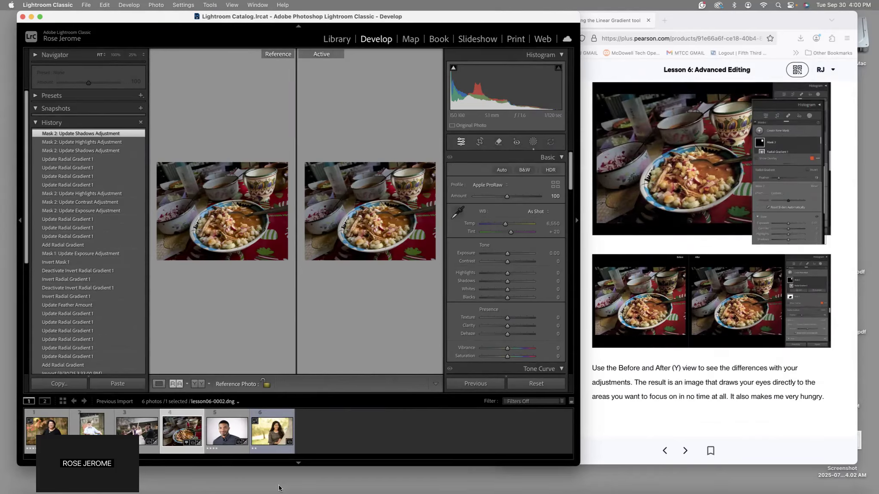
mouse_move(297, 490)
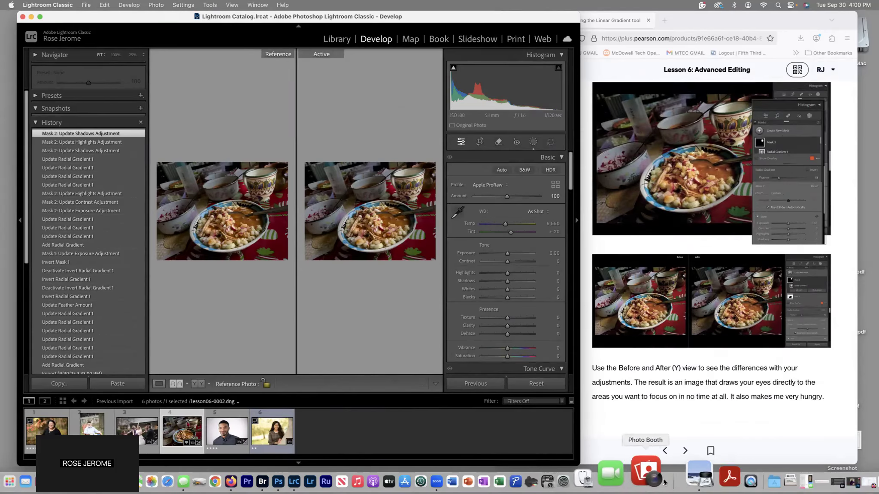